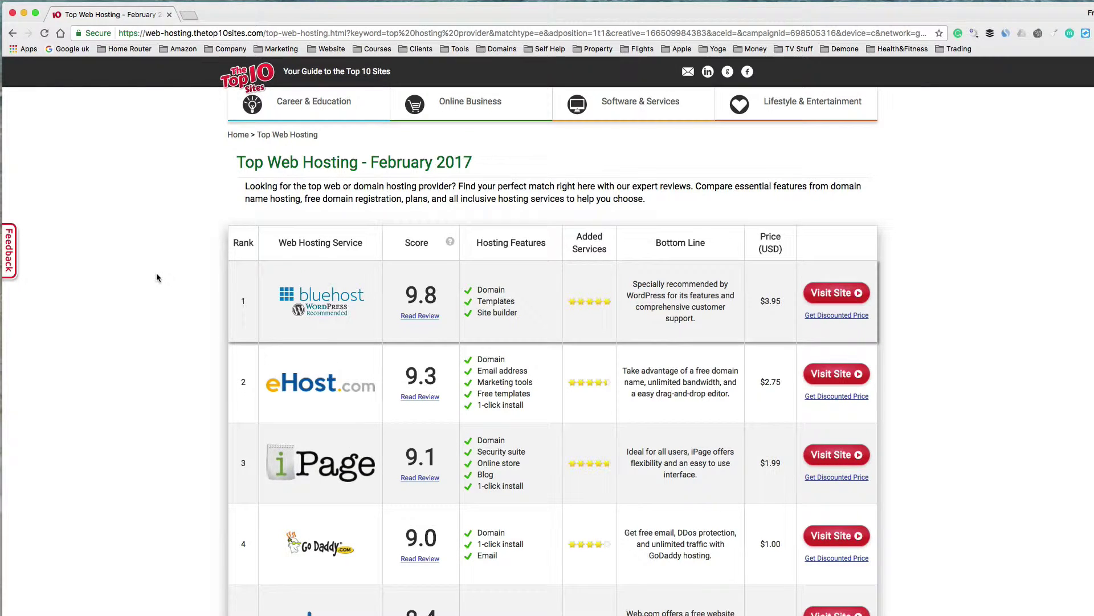
Examine the Top Web Hosting ranking table, comparing the providers' scores, hosting features and prices
{"action": "scroll", "coordinate": [154, 311], "scroll_direction": "down", "scroll_amount": 3}
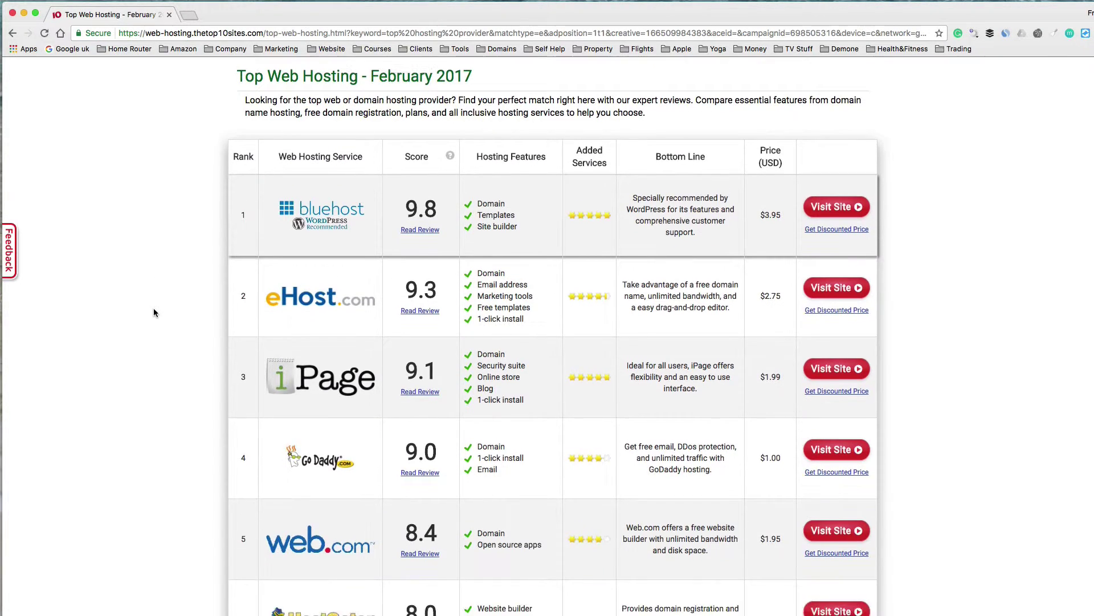
{"action": "scroll", "coordinate": [152, 312], "scroll_direction": "up", "scroll_amount": 3}
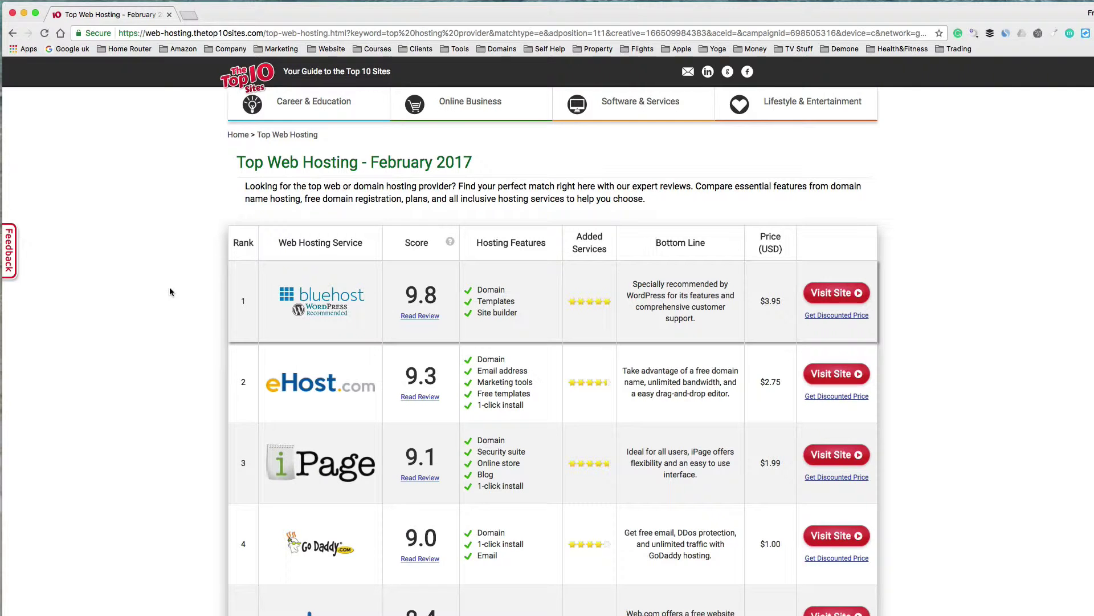
{"action": "scroll", "coordinate": [157, 330], "scroll_direction": "down", "scroll_amount": 3}
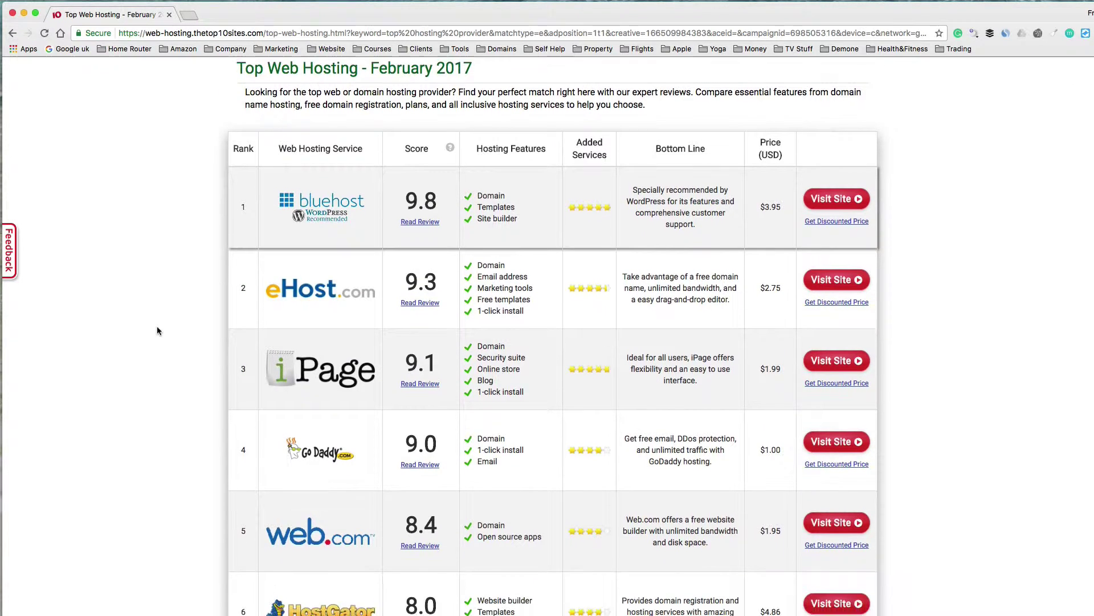
{"action": "scroll", "coordinate": [157, 330], "scroll_direction": "down", "scroll_amount": 2}
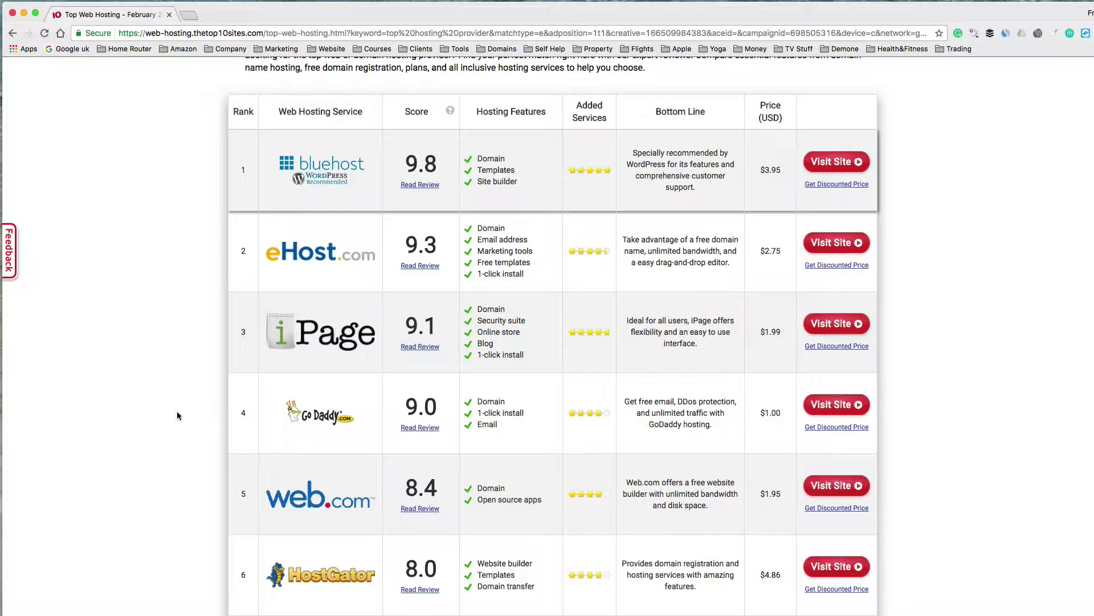
{"action": "scroll", "coordinate": [163, 389], "scroll_direction": "down", "scroll_amount": 2}
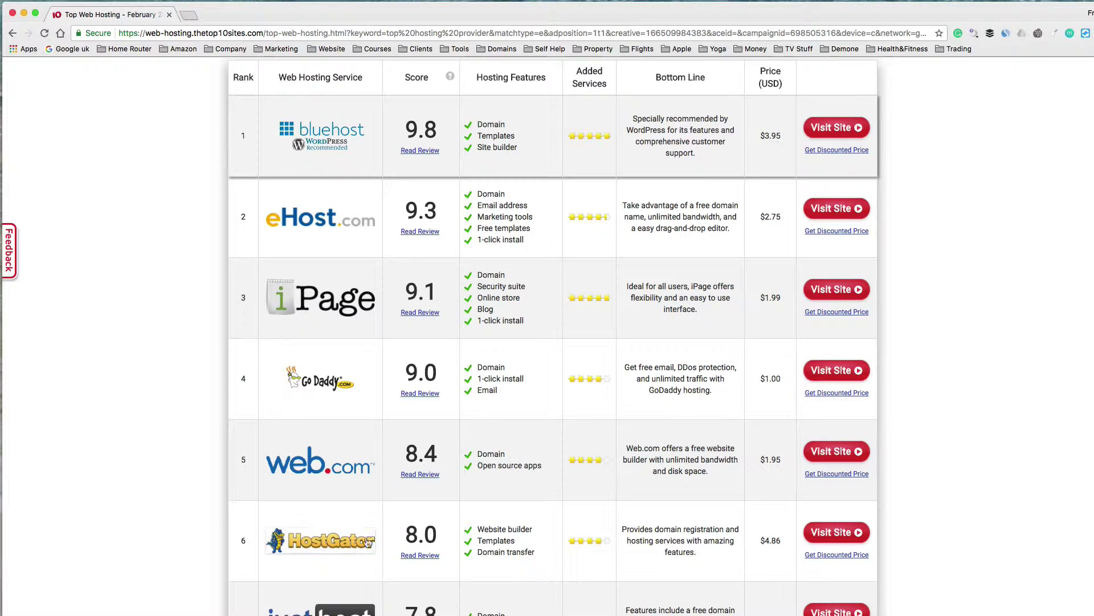
{"action": "scroll", "coordinate": [171, 370], "scroll_direction": "down", "scroll_amount": 5}
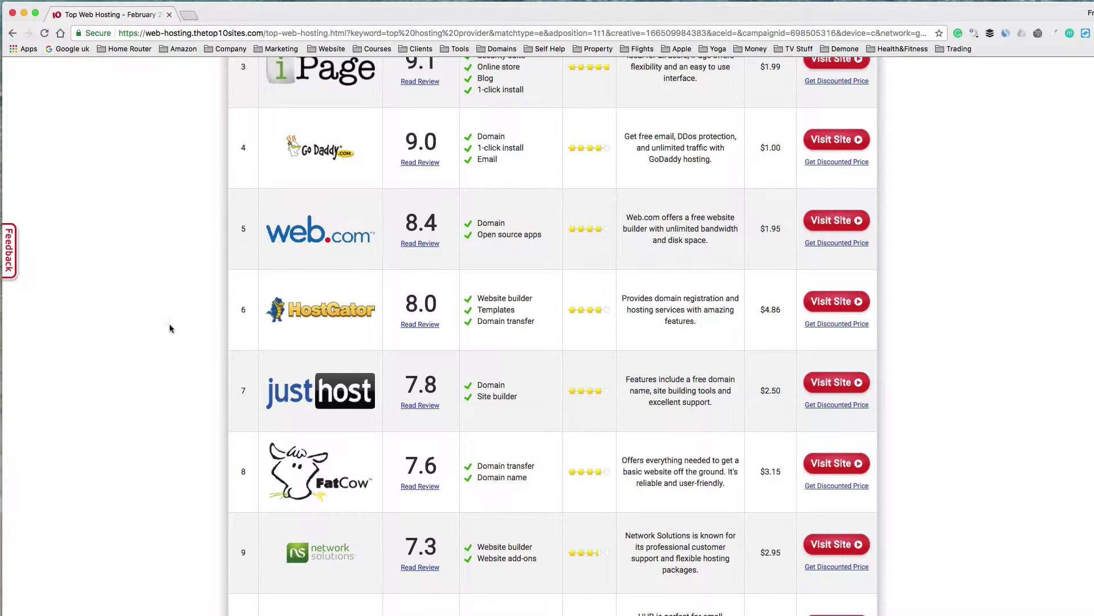
{"action": "scroll", "coordinate": [167, 322], "scroll_direction": "up", "scroll_amount": 8}
{"action": "scroll", "coordinate": [182, 360], "scroll_direction": "down", "scroll_amount": 4}
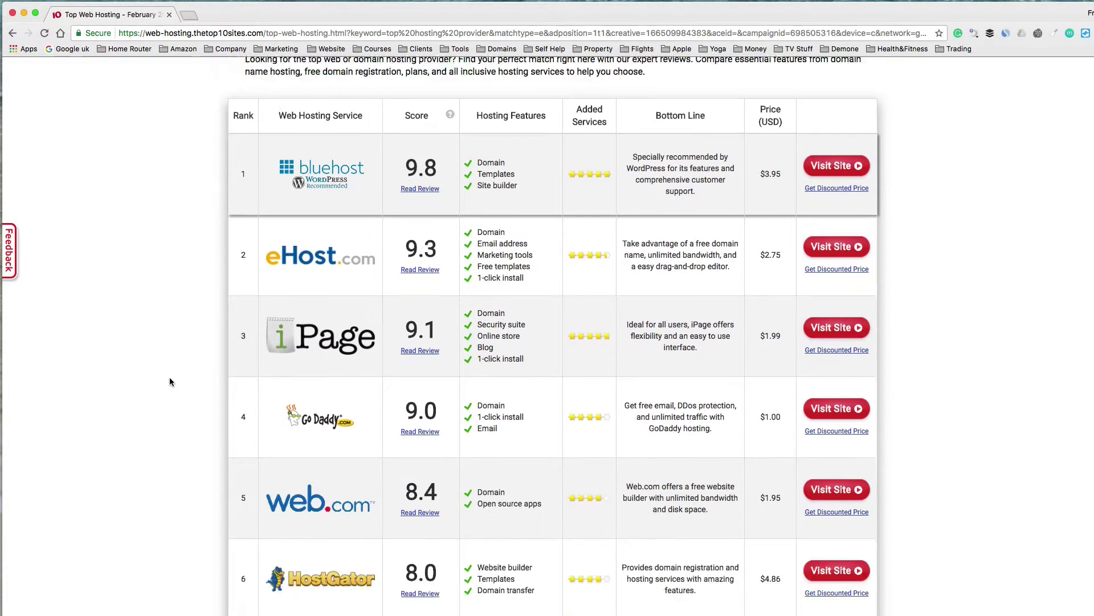
{"action": "scroll", "coordinate": [169, 381], "scroll_direction": "down", "scroll_amount": 5}
{"action": "scroll", "coordinate": [159, 391], "scroll_direction": "up", "scroll_amount": 8}
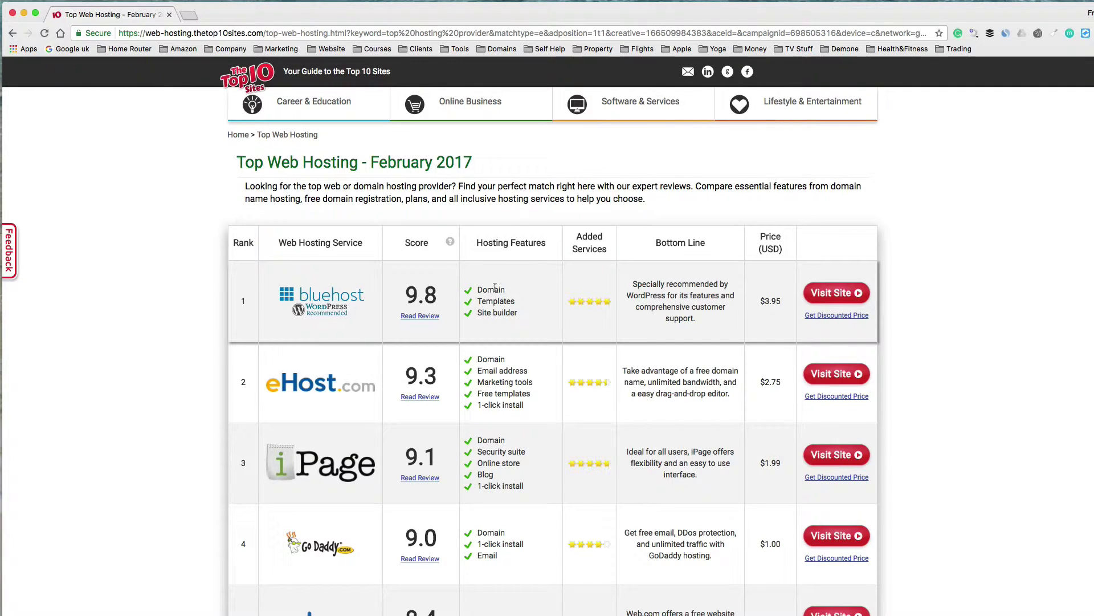
Visit Bluehost from the ranking table and start a sign-up, choosing the basic hosting plan from the plan comparison
{"action": "left_click", "coordinate": [830, 293]}
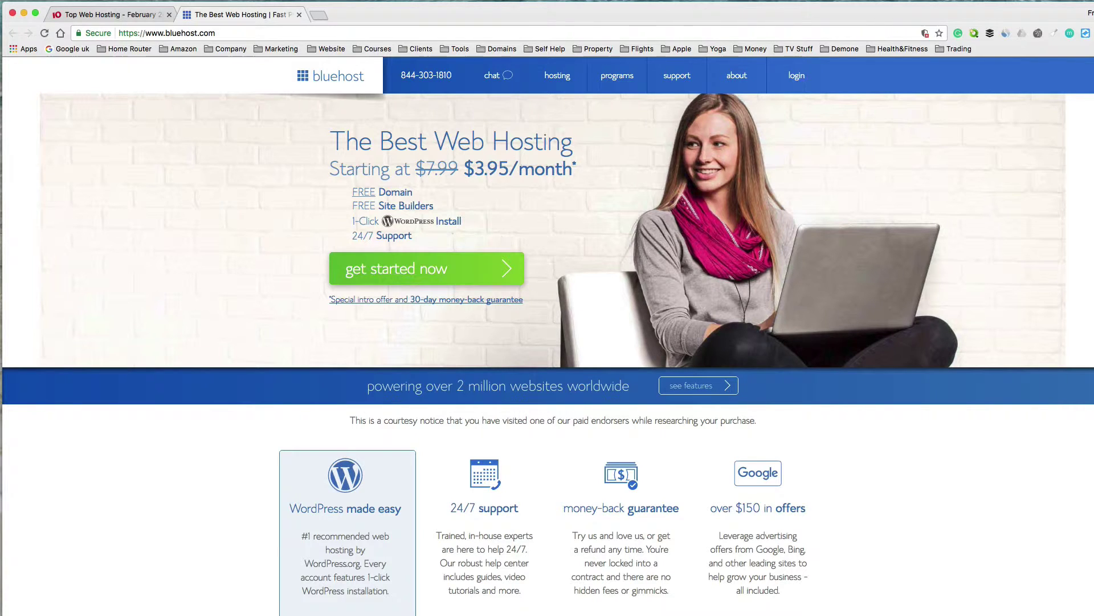
{"action": "left_click", "coordinate": [439, 277]}
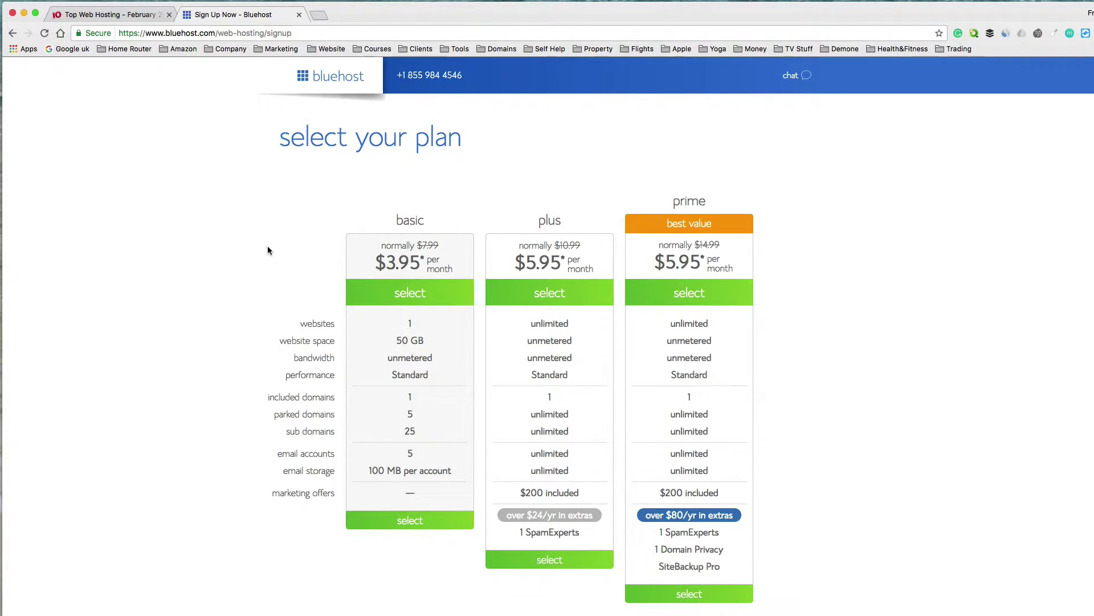
{"action": "scroll", "coordinate": [268, 245], "scroll_direction": "down", "scroll_amount": 2}
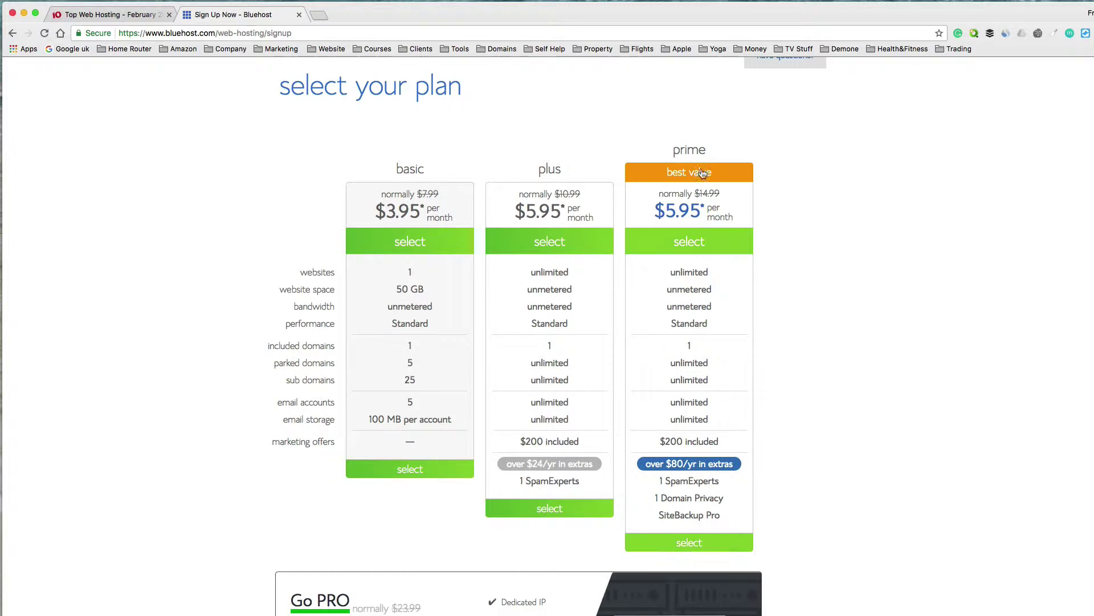
{"action": "scroll", "coordinate": [822, 325], "scroll_direction": "down", "scroll_amount": 2}
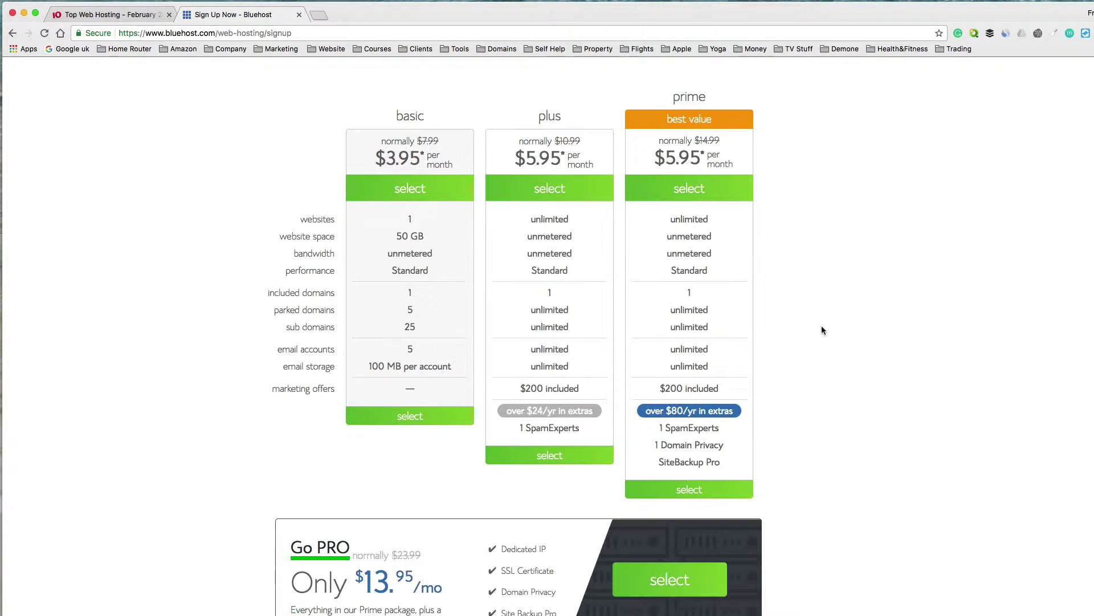
{"action": "scroll", "coordinate": [822, 325], "scroll_direction": "up", "scroll_amount": 4}
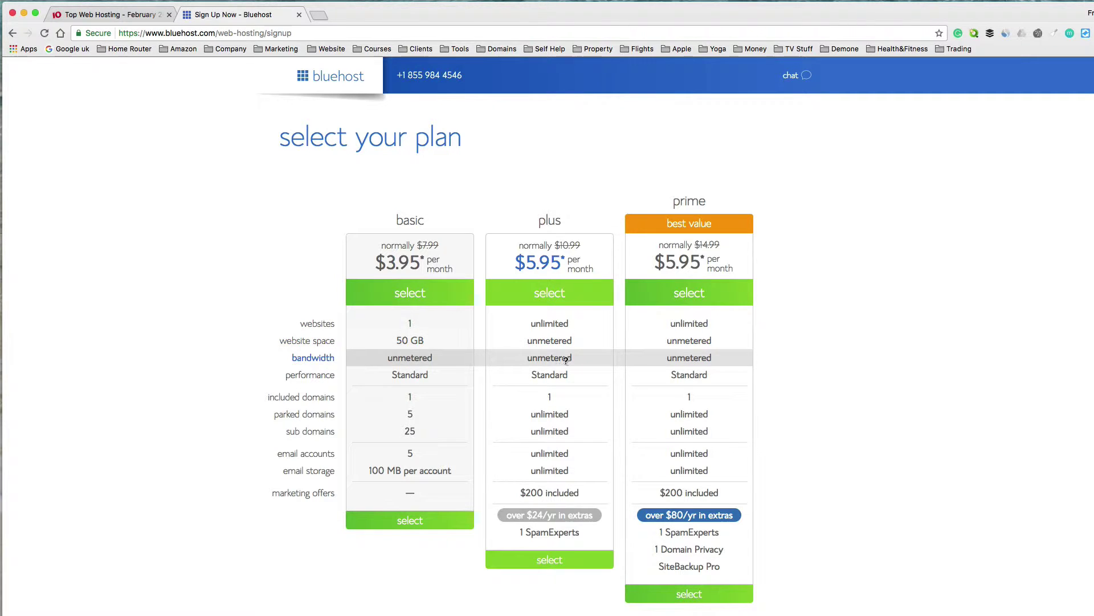
{"action": "scroll", "coordinate": [570, 446], "scroll_direction": "down", "scroll_amount": 1}
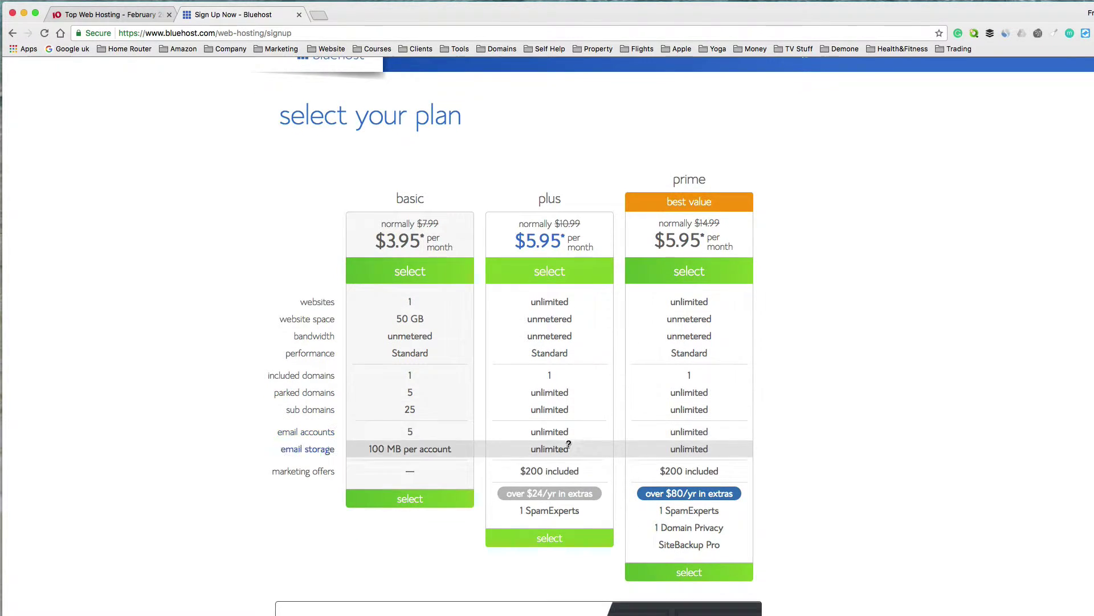
{"action": "scroll", "coordinate": [627, 342], "scroll_direction": "up", "scroll_amount": 1}
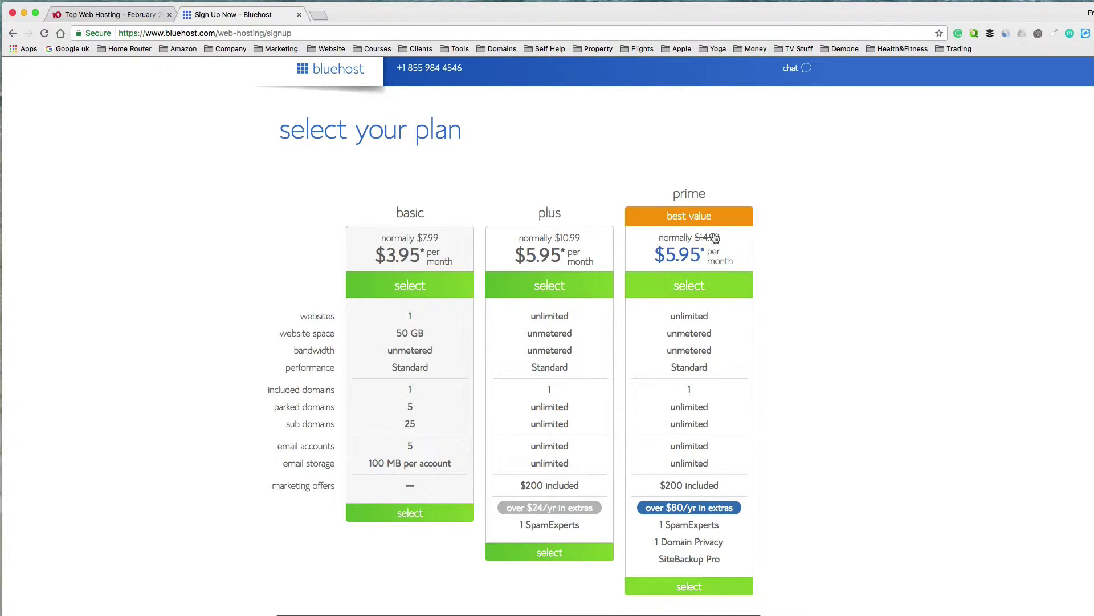
{"action": "scroll", "coordinate": [800, 412], "scroll_direction": "down", "scroll_amount": 2}
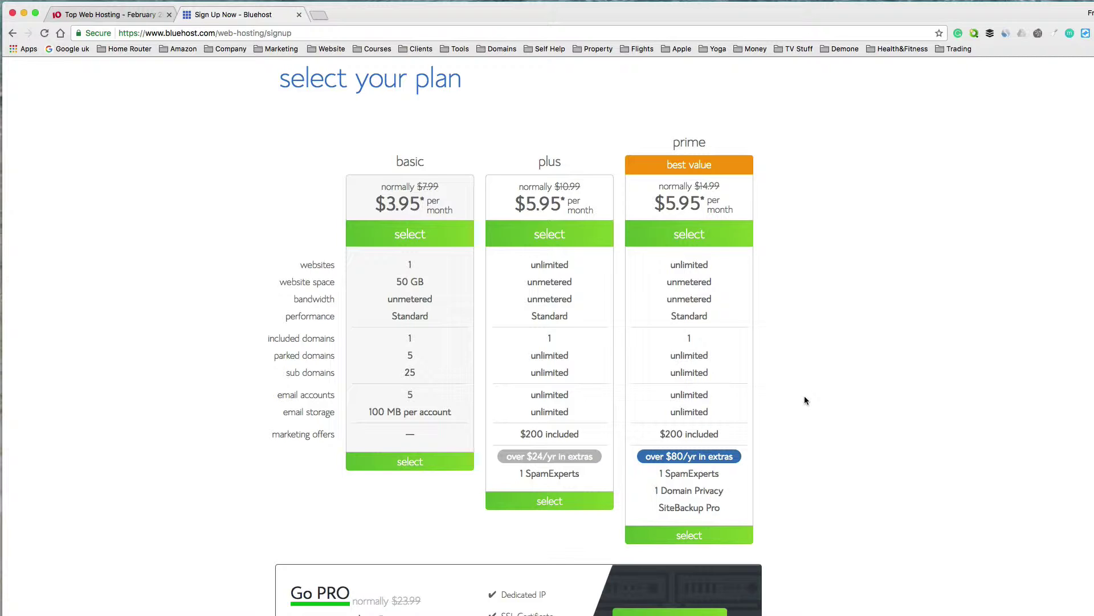
{"action": "scroll", "coordinate": [806, 408], "scroll_direction": "down", "scroll_amount": 2}
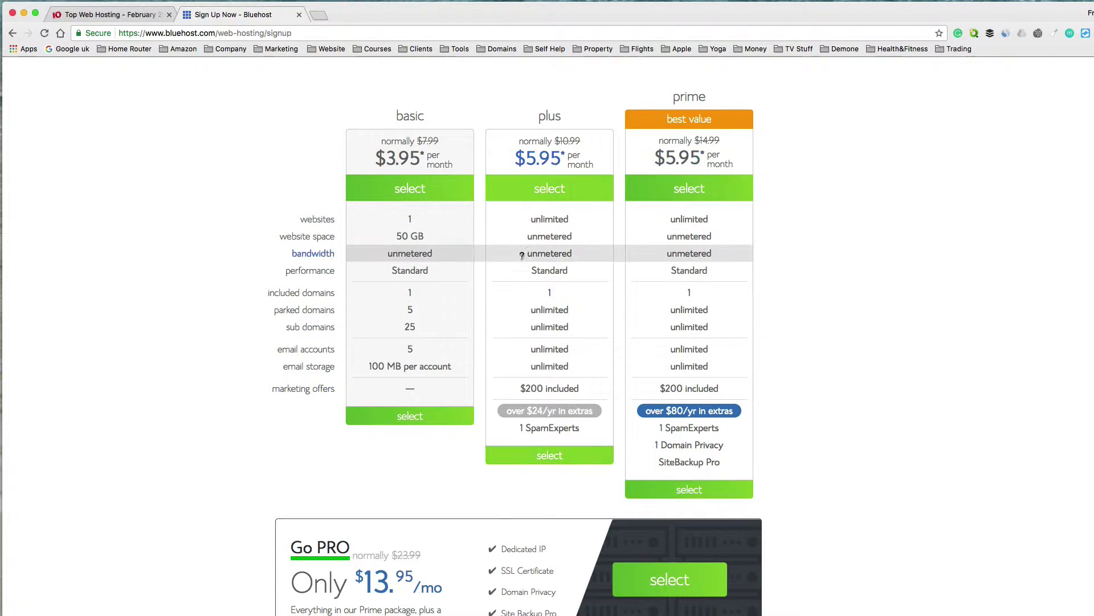
{"action": "left_click", "coordinate": [420, 418]}
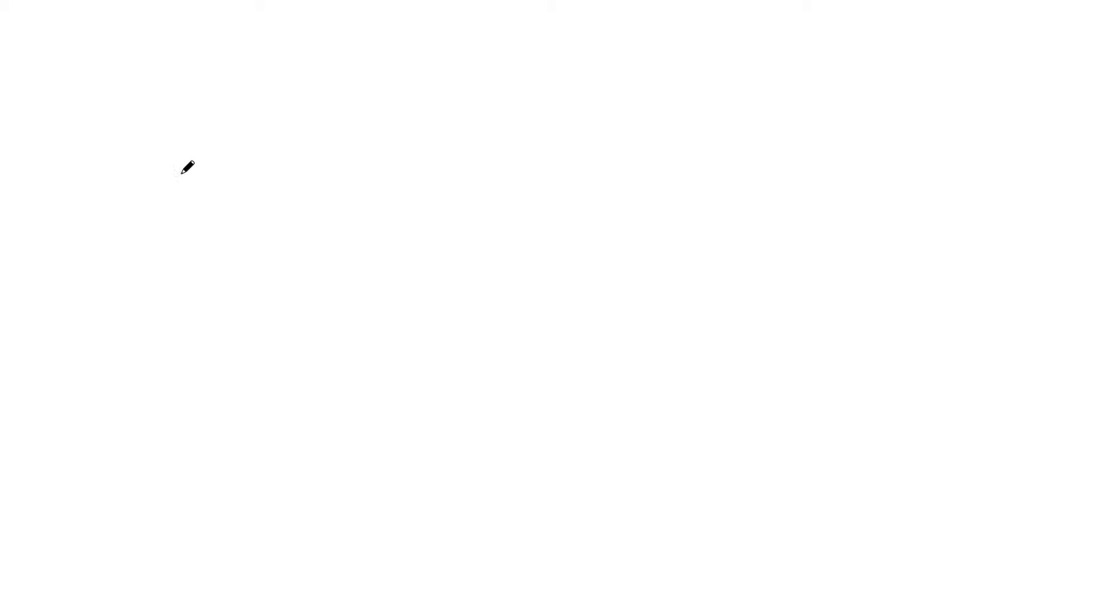
On the blank whiteboard, handwrite the heading ".COM" and draw a rectangle beneath it containing "G.D."
{"action": "left_click", "coordinate": [164, 160]}
{"action": "mouse_move", "coordinate": [227, 117]}
{"action": "left_mouse_down"}
{"action": "mouse_move", "coordinate": [242, 162]}
{"action": "mouse_move", "coordinate": [271, 136]}
{"action": "mouse_move", "coordinate": [245, 141]}
{"action": "left_mouse_up"}
{"action": "left_click_drag", "start_coordinate": [333, 102], "coordinate": [369, 151]}
{"action": "mouse_move", "coordinate": [128, 222]}
{"action": "left_mouse_down"}
{"action": "mouse_move", "coordinate": [118, 317]}
{"action": "mouse_move", "coordinate": [150, 393]}
{"action": "mouse_move", "coordinate": [398, 390]}
{"action": "mouse_move", "coordinate": [406, 215]}
{"action": "mouse_move", "coordinate": [127, 226]}
{"action": "left_mouse_up"}
{"action": "left_click_drag", "start_coordinate": [181, 272], "coordinate": [190, 338]}
{"action": "left_click_drag", "start_coordinate": [218, 338], "coordinate": [220, 341]}
{"action": "left_click_drag", "start_coordinate": [253, 277], "coordinate": [245, 340]}
{"action": "mouse_move", "coordinate": [253, 279]}
{"action": "left_mouse_down"}
{"action": "mouse_move", "coordinate": [297, 298]}
{"action": "mouse_move", "coordinate": [245, 340]}
{"action": "left_mouse_up"}
{"action": "left_click", "coordinate": [314, 334]}
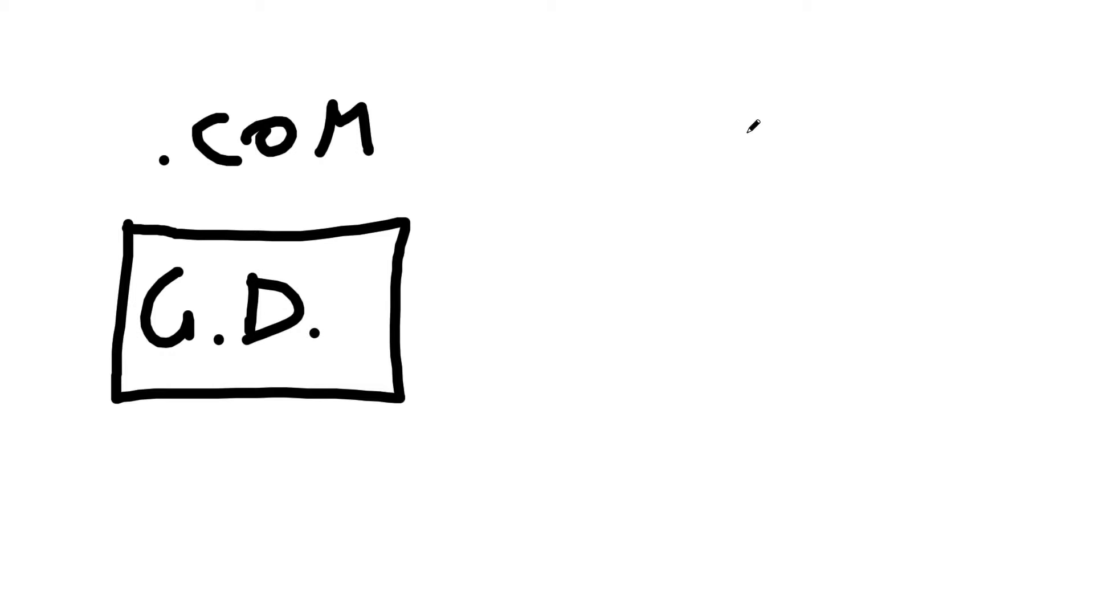
Handwrite the heading "HOST" to the right of ".COM" and draw a rectangle beneath it containing "B.H"
{"action": "mouse_move", "coordinate": [717, 121]}
{"action": "left_mouse_down"}
{"action": "mouse_move", "coordinate": [725, 192]}
{"action": "mouse_move", "coordinate": [753, 179]}
{"action": "mouse_move", "coordinate": [756, 160]}
{"action": "mouse_move", "coordinate": [812, 143]}
{"action": "left_mouse_up"}
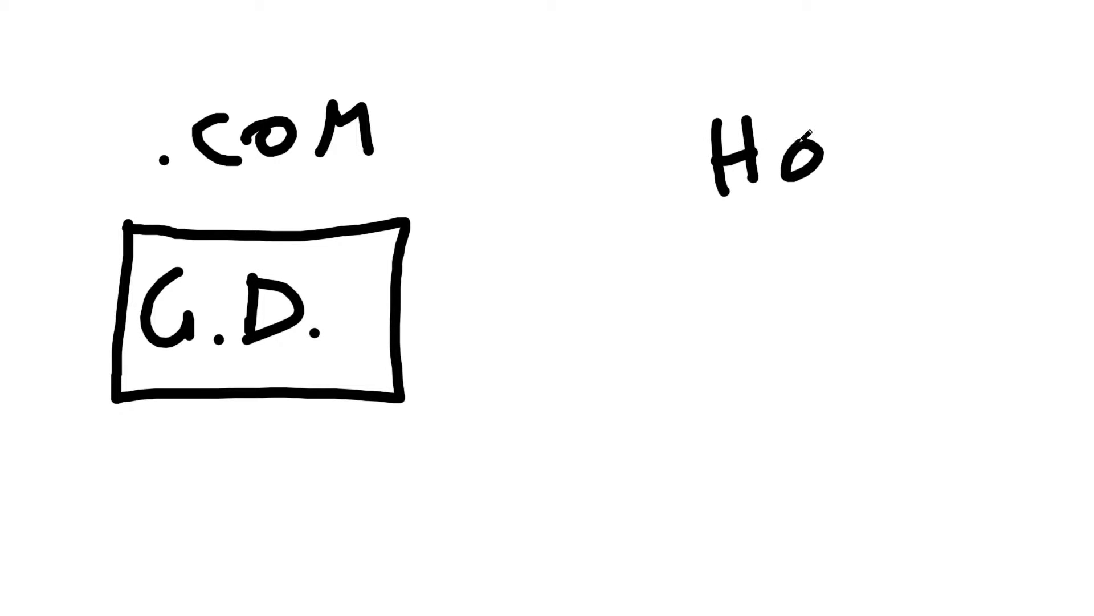
{"action": "left_click_drag", "start_coordinate": [881, 135], "coordinate": [841, 178]}
{"action": "mouse_move", "coordinate": [918, 132]}
{"action": "left_mouse_down"}
{"action": "mouse_move", "coordinate": [922, 175]}
{"action": "mouse_move", "coordinate": [946, 124]}
{"action": "left_mouse_up"}
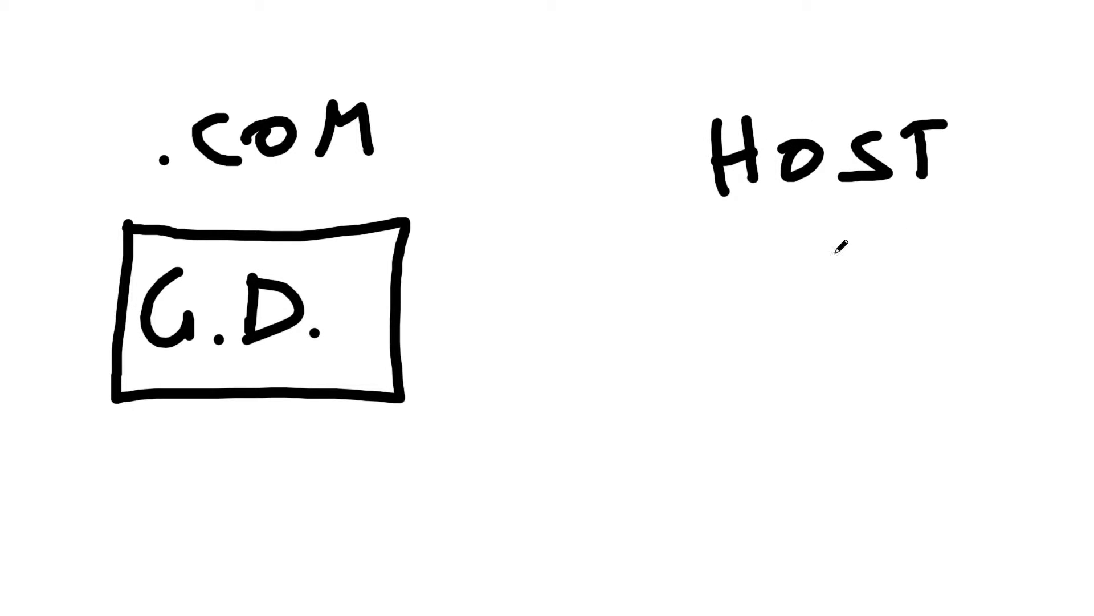
{"action": "mouse_move", "coordinate": [658, 235]}
{"action": "left_mouse_down"}
{"action": "mouse_move", "coordinate": [639, 394]}
{"action": "mouse_move", "coordinate": [935, 379]}
{"action": "mouse_move", "coordinate": [948, 226]}
{"action": "mouse_move", "coordinate": [672, 225]}
{"action": "left_mouse_up"}
{"action": "mouse_move", "coordinate": [697, 276]}
{"action": "left_mouse_down"}
{"action": "mouse_move", "coordinate": [684, 354]}
{"action": "mouse_move", "coordinate": [704, 312]}
{"action": "mouse_move", "coordinate": [690, 355]}
{"action": "left_mouse_up"}
{"action": "left_click", "coordinate": [774, 340]}
{"action": "left_click_drag", "start_coordinate": [820, 286], "coordinate": [821, 352]}
{"action": "left_click_drag", "start_coordinate": [845, 278], "coordinate": [852, 339]}
{"action": "left_click_drag", "start_coordinate": [860, 300], "coordinate": [810, 312]}
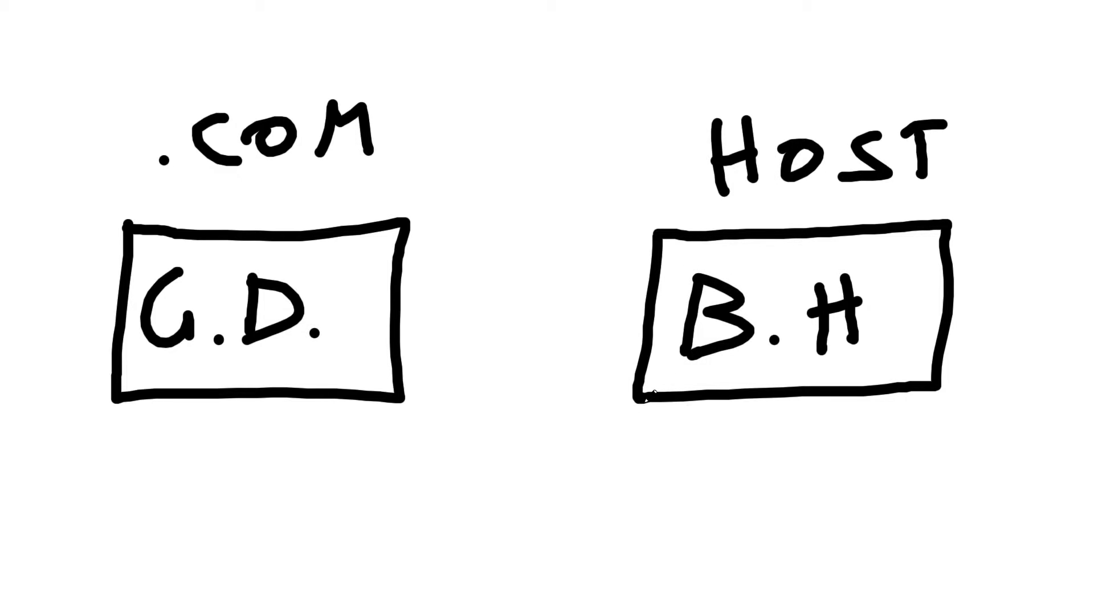
Handwrite "ASSIGN" directly below the B.H box
{"action": "mouse_move", "coordinate": [716, 417]}
{"action": "left_mouse_down"}
{"action": "mouse_move", "coordinate": [693, 464]}
{"action": "mouse_move", "coordinate": [737, 463]}
{"action": "mouse_move", "coordinate": [727, 451]}
{"action": "left_mouse_up"}
{"action": "left_click_drag", "start_coordinate": [777, 427], "coordinate": [751, 462]}
{"action": "left_click_drag", "start_coordinate": [815, 423], "coordinate": [793, 462]}
{"action": "left_click_drag", "start_coordinate": [840, 430], "coordinate": [839, 452]}
{"action": "mouse_move", "coordinate": [887, 411]}
{"action": "left_mouse_down"}
{"action": "mouse_move", "coordinate": [867, 419]}
{"action": "mouse_move", "coordinate": [882, 444]}
{"action": "mouse_move", "coordinate": [893, 425]}
{"action": "left_mouse_up"}
{"action": "mouse_move", "coordinate": [893, 424]}
{"action": "left_mouse_down"}
{"action": "mouse_move", "coordinate": [917, 453]}
{"action": "mouse_move", "coordinate": [919, 415]}
{"action": "left_mouse_up"}
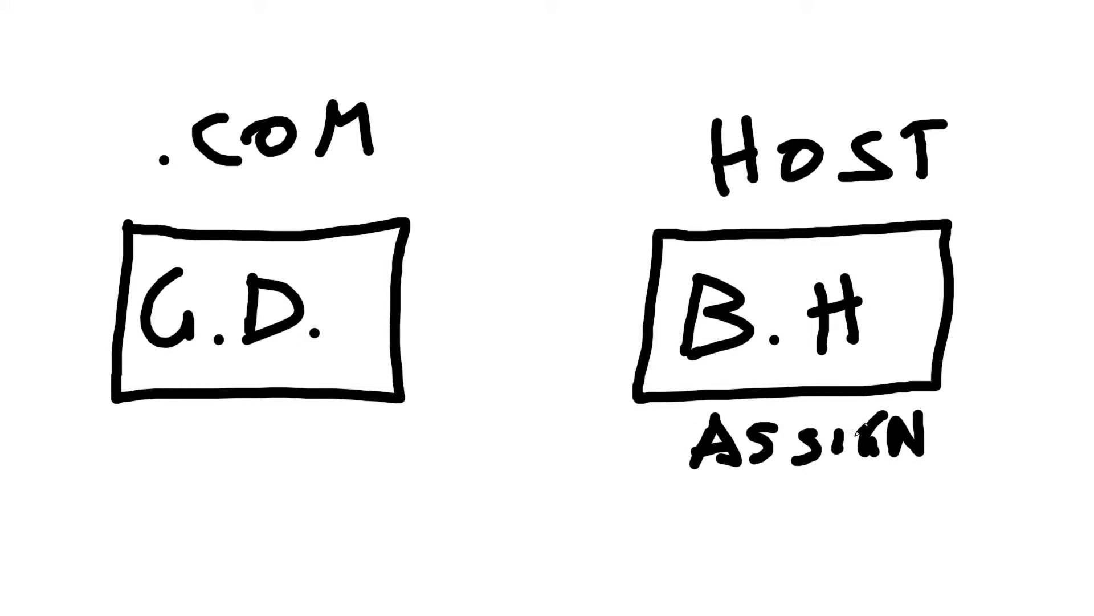
Draw a curved arrow from the B.H box to the G.D. box, plus a straight line joining the two boxes
{"action": "mouse_move", "coordinate": [652, 225]}
{"action": "left_mouse_down"}
{"action": "mouse_move", "coordinate": [538, 181]}
{"action": "mouse_move", "coordinate": [450, 245]}
{"action": "mouse_move", "coordinate": [462, 197]}
{"action": "left_mouse_up"}
{"action": "left_click_drag", "start_coordinate": [450, 242], "coordinate": [516, 238]}
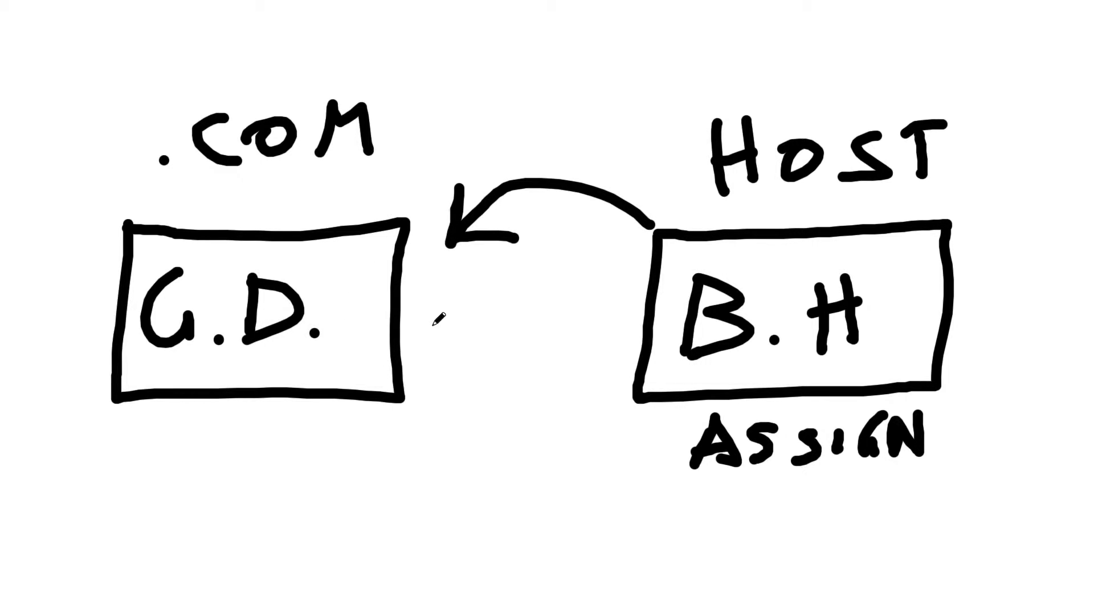
{"action": "left_click_drag", "start_coordinate": [402, 313], "coordinate": [646, 312]}
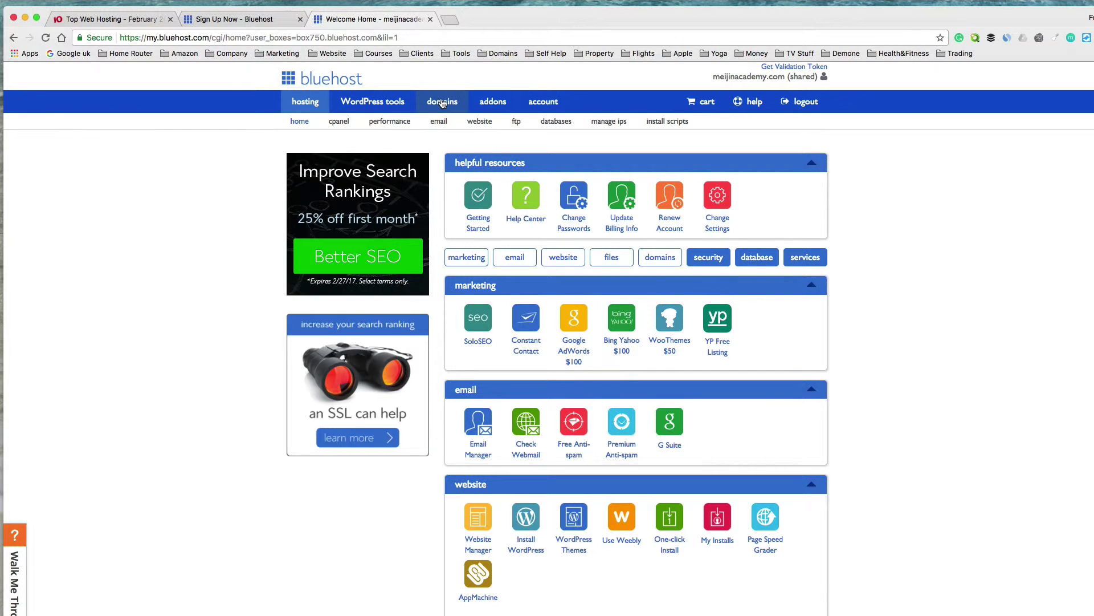
In the Bluehost account in the browser, open domain assignment and enter keensensei.com as a domain not already associated with the account
{"action": "left_click", "coordinate": [449, 102]}
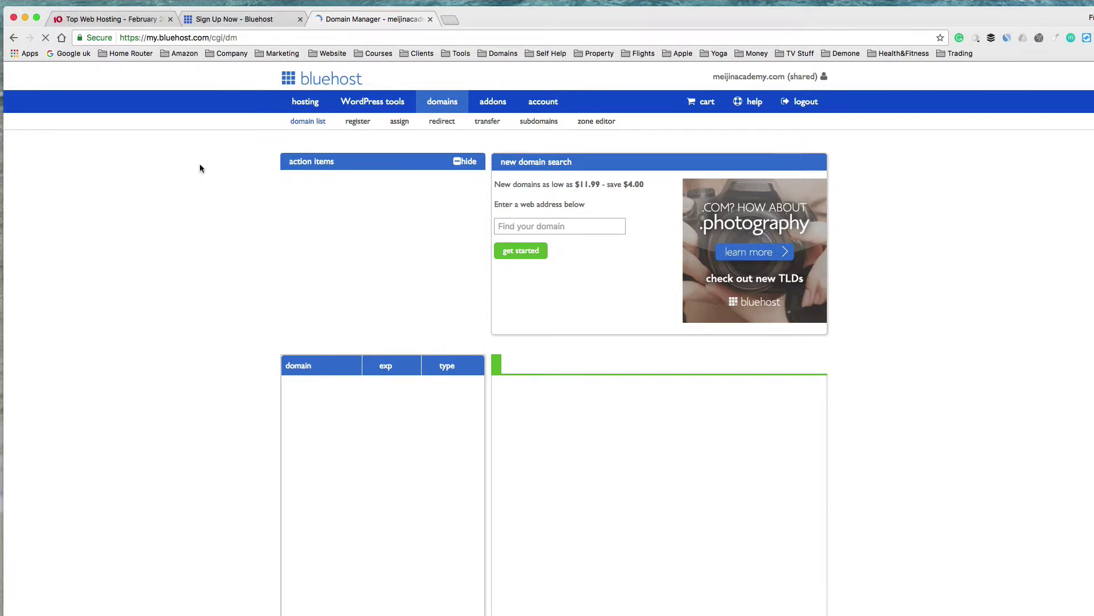
{"action": "left_click", "coordinate": [399, 122]}
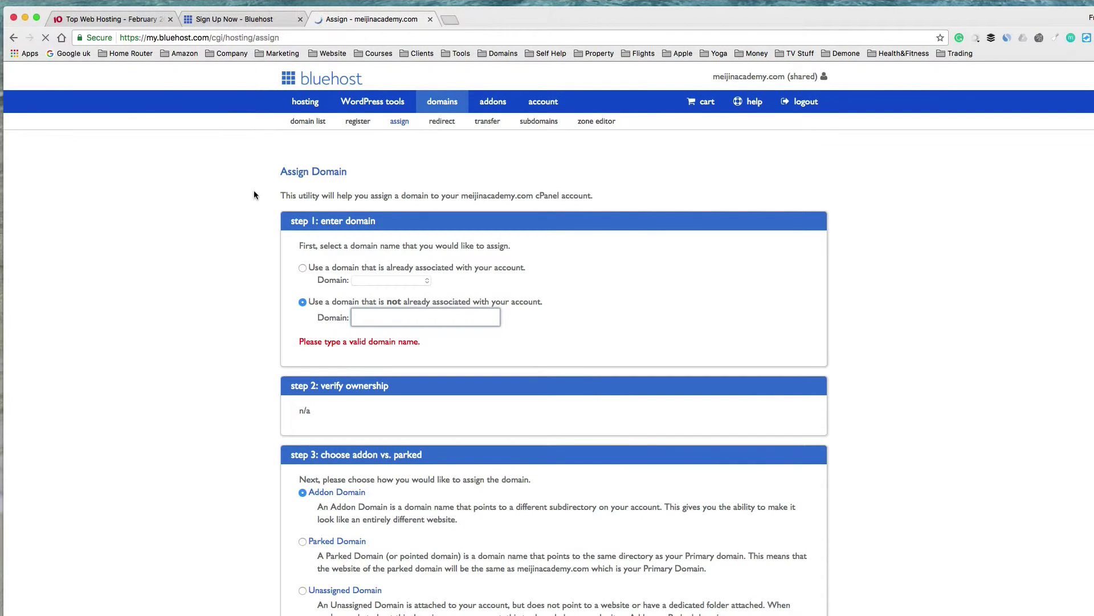
{"action": "scroll", "coordinate": [254, 195], "scroll_direction": "down", "scroll_amount": 2}
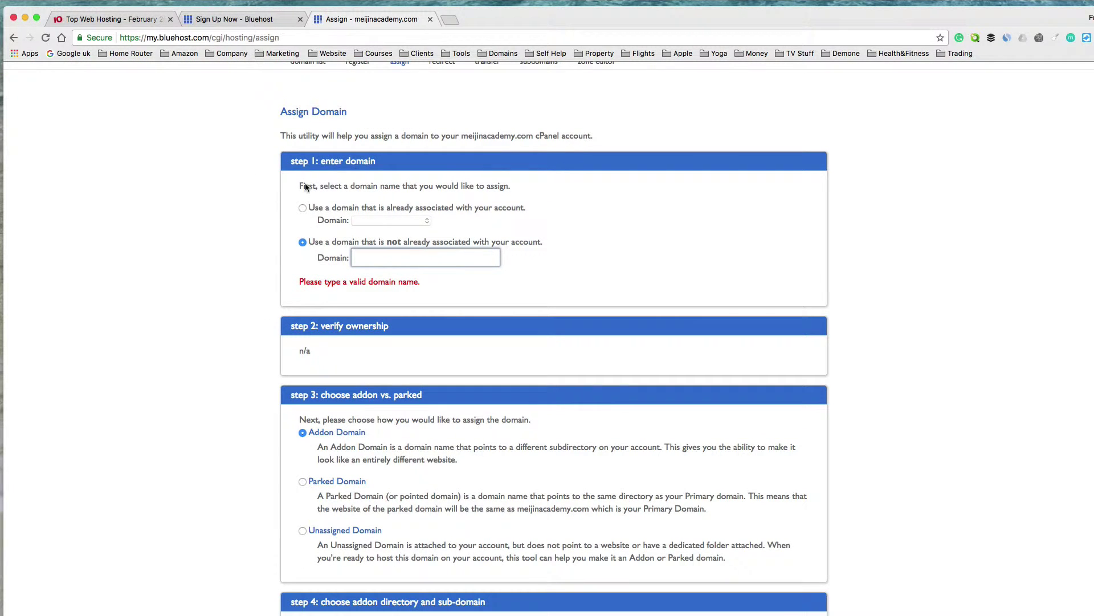
{"action": "left_click", "coordinate": [303, 243]}
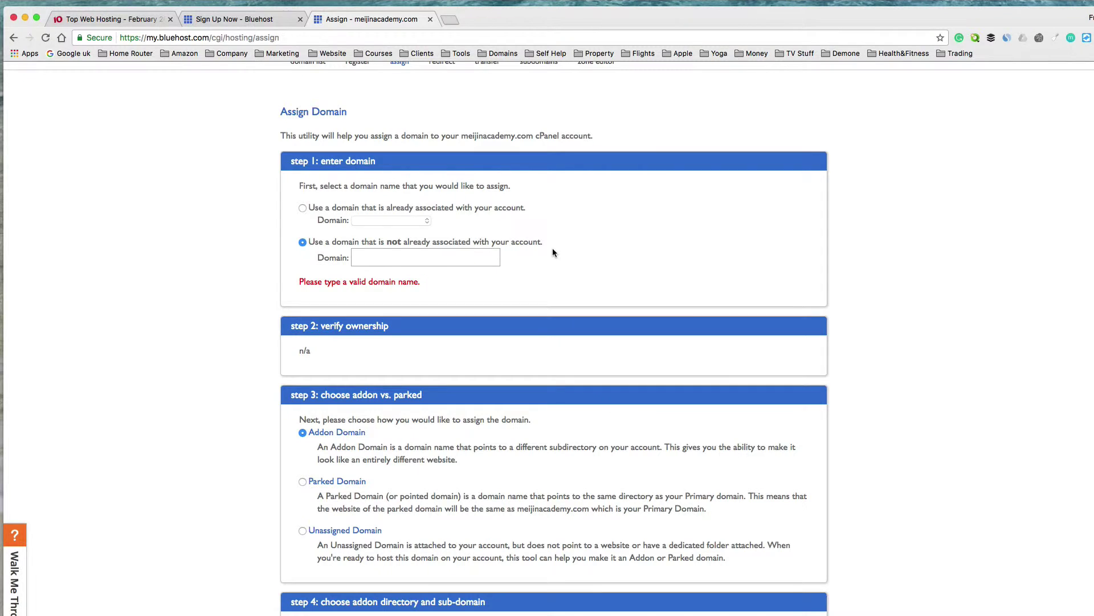
{"action": "scroll", "coordinate": [411, 278], "scroll_direction": "up", "scroll_amount": 2}
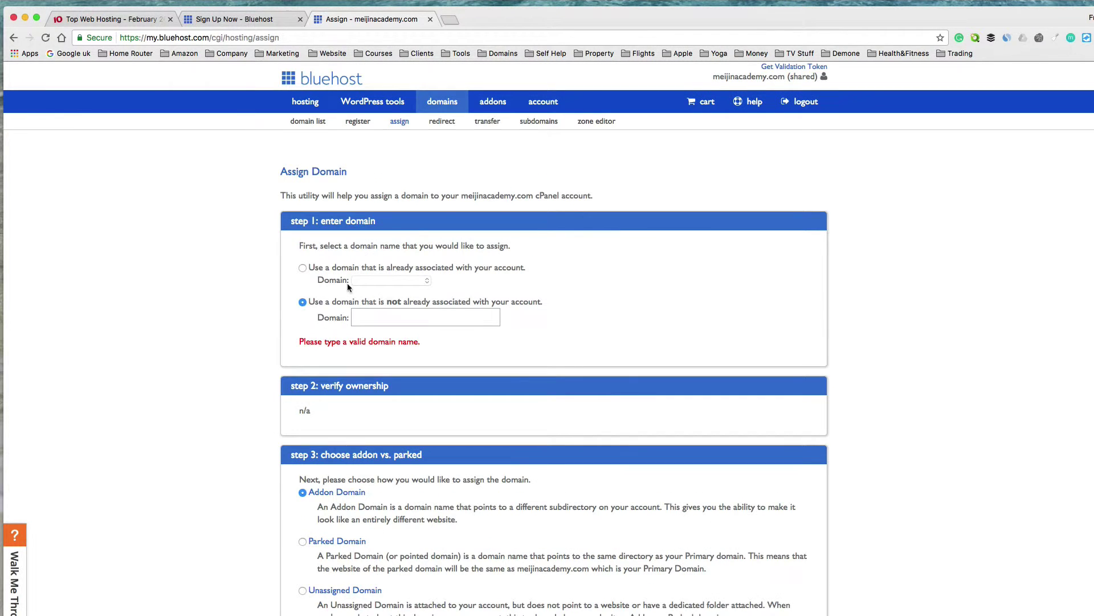
{"action": "left_click", "coordinate": [392, 317]}
{"action": "type", "text": "kee"}
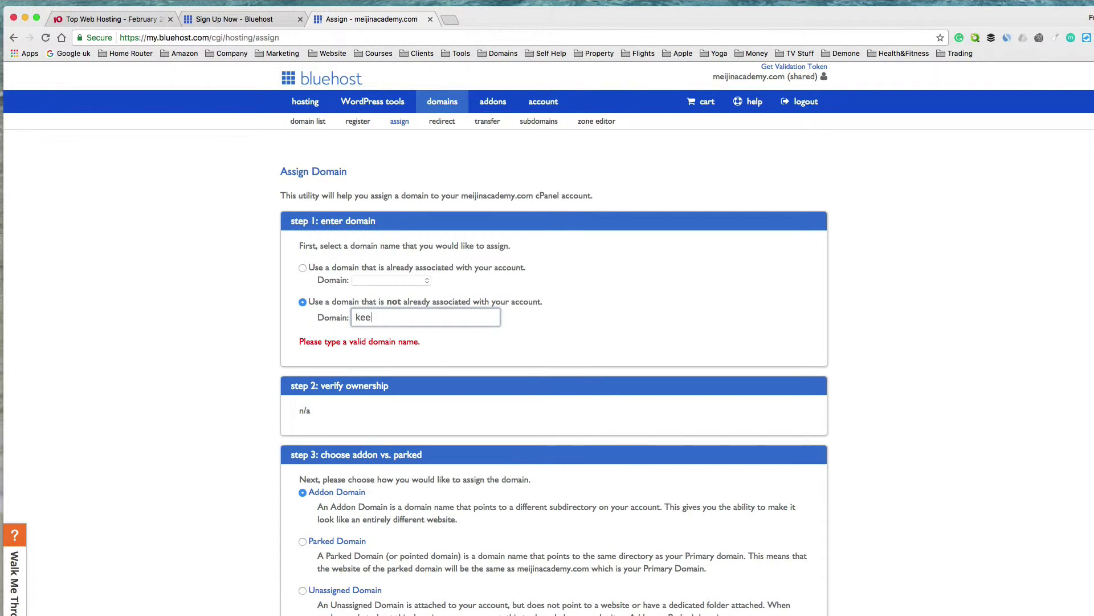
{"action": "type", "text": "nsensei.com"}
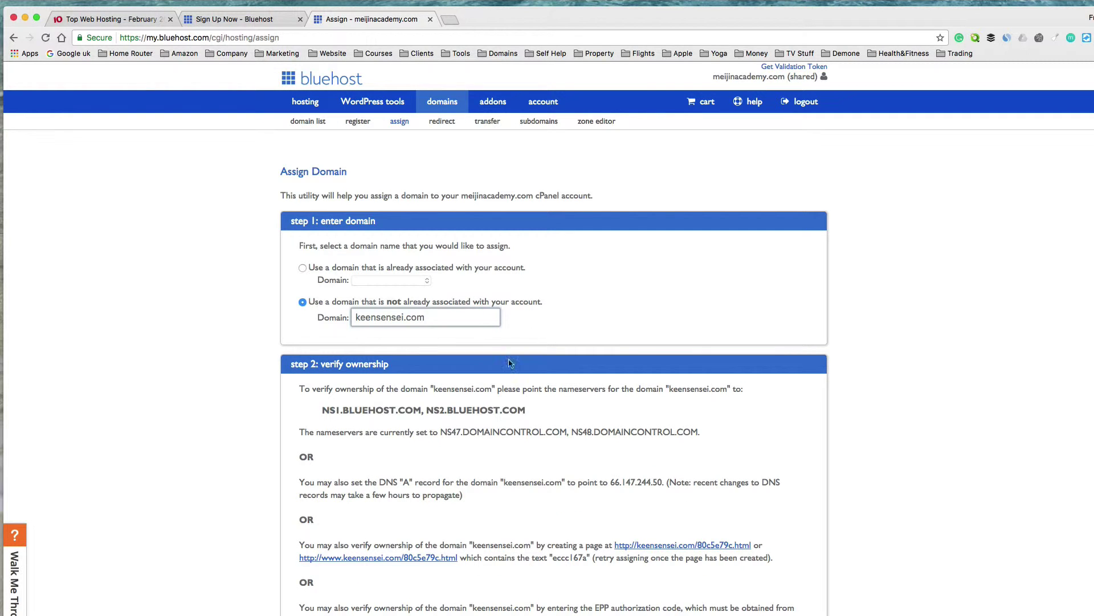
Highlight the nameservers NS1.BLUEHOST.COM, NS2.BLUEHOST.COM in the ownership verification instructions for keensensei.com
{"action": "scroll", "coordinate": [213, 423], "scroll_direction": "down", "scroll_amount": 3}
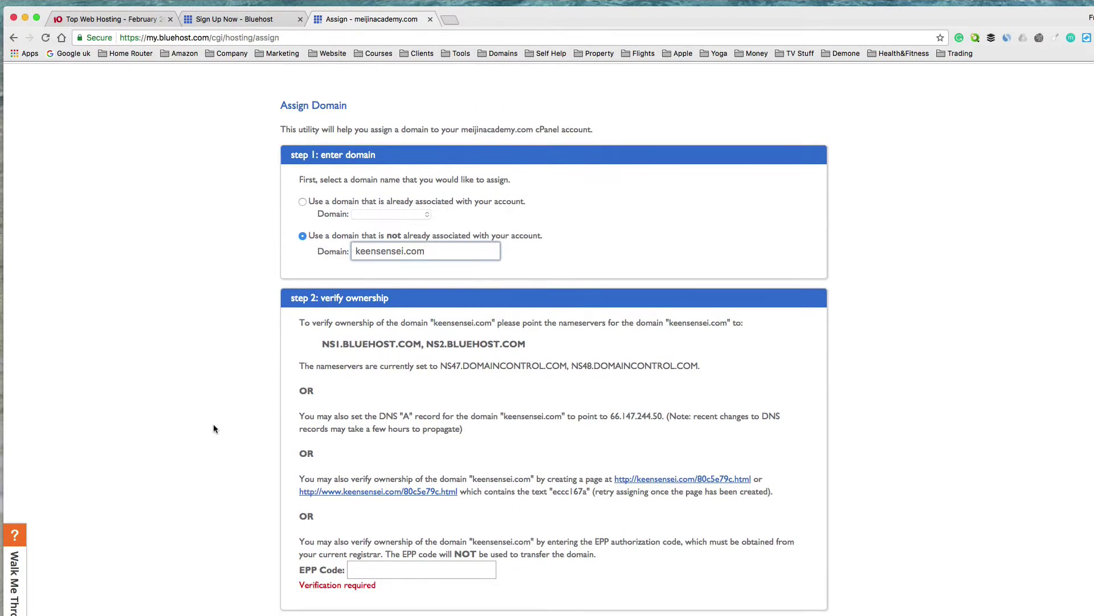
{"action": "scroll", "coordinate": [384, 327], "scroll_direction": "down", "scroll_amount": 1}
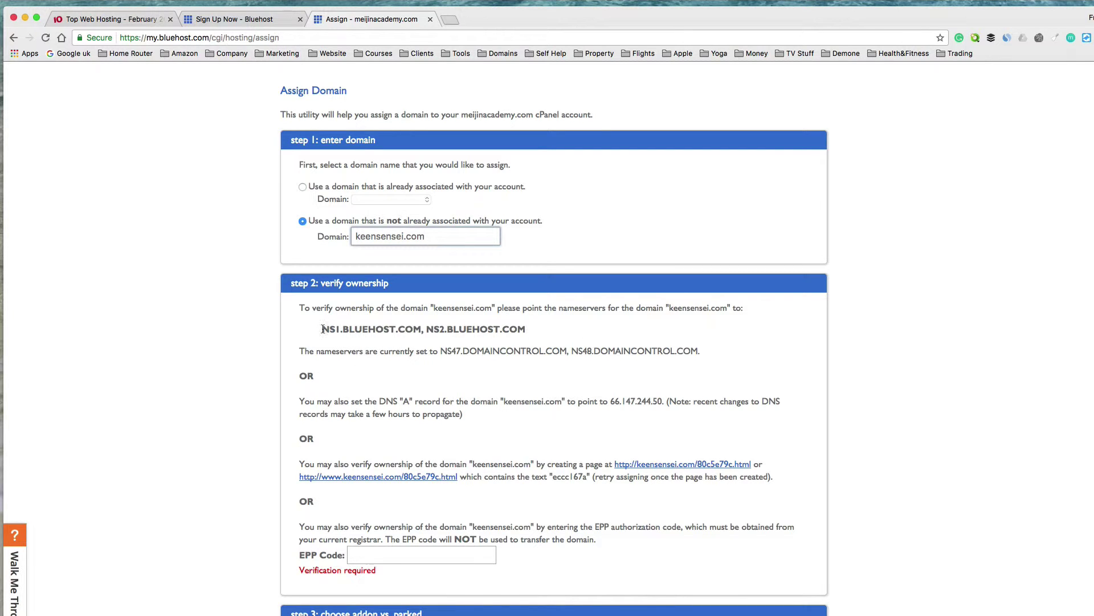
{"action": "left_click_drag", "start_coordinate": [323, 328], "coordinate": [526, 328]}
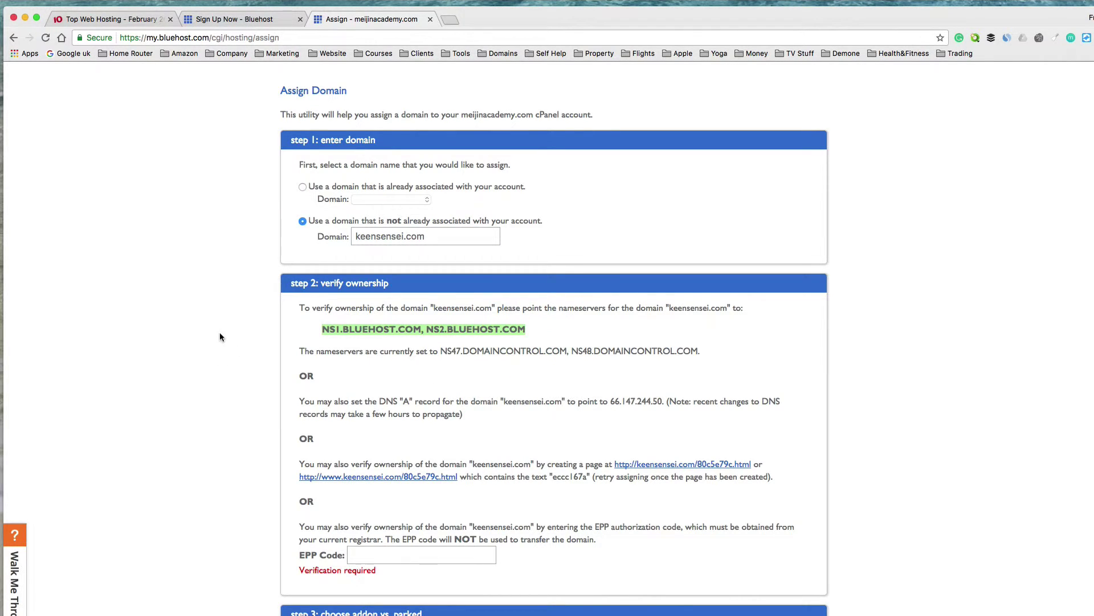
Copy the highlighted nameservers NS1.BLUEHOST.COM, NS2.BLUEHOST.COM from the ownership verification instructions
{"action": "right_click", "coordinate": [428, 327]}
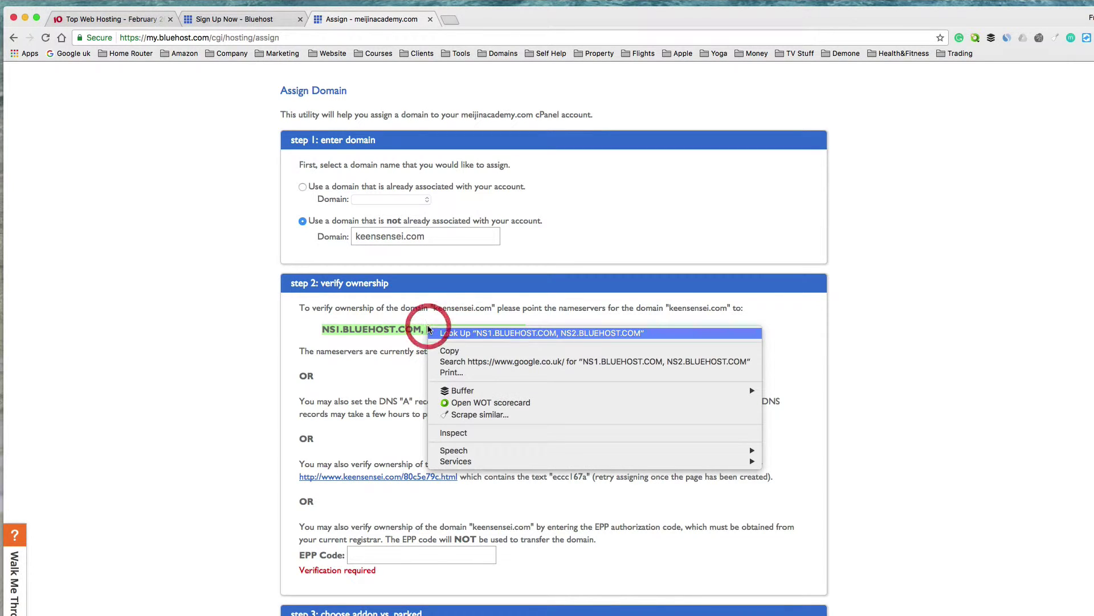
{"action": "left_click", "coordinate": [450, 349]}
{"action": "left_click", "coordinate": [217, 340]}
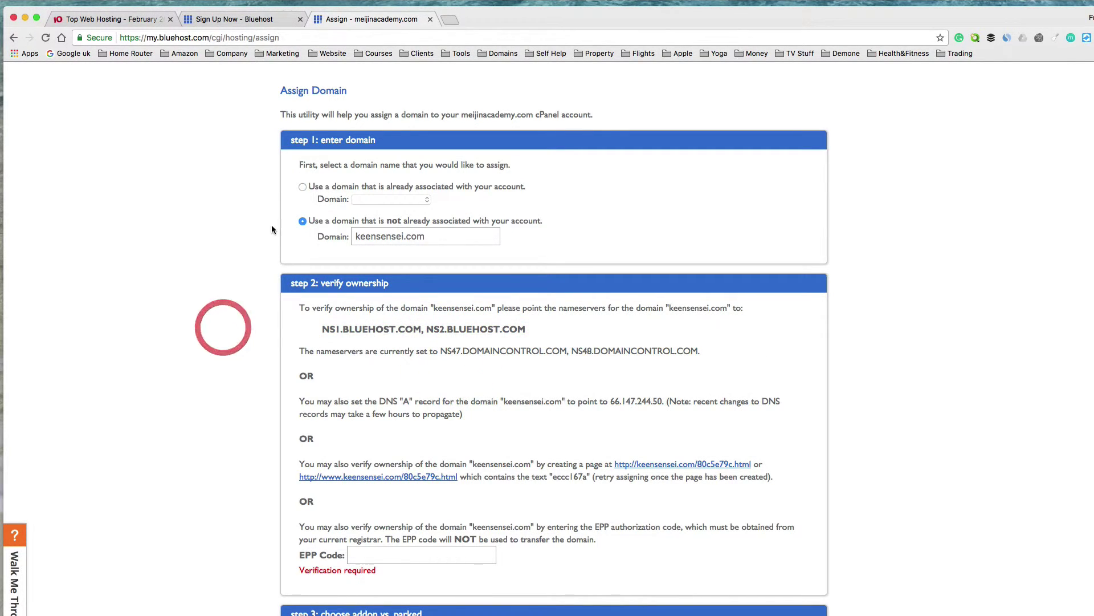
Search for godaddy in a new browser tab and open the GoDaddy website
{"action": "left_click", "coordinate": [454, 22]}
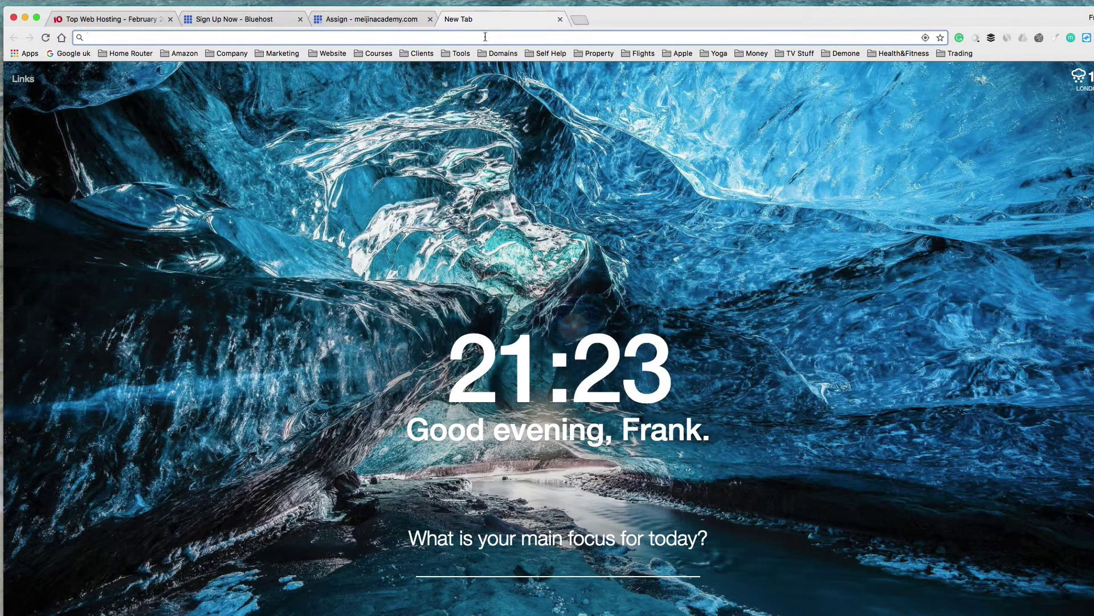
{"action": "left_click", "coordinate": [485, 37]}
{"action": "type", "text": "godaddy"}
{"action": "key", "text": "Return"}
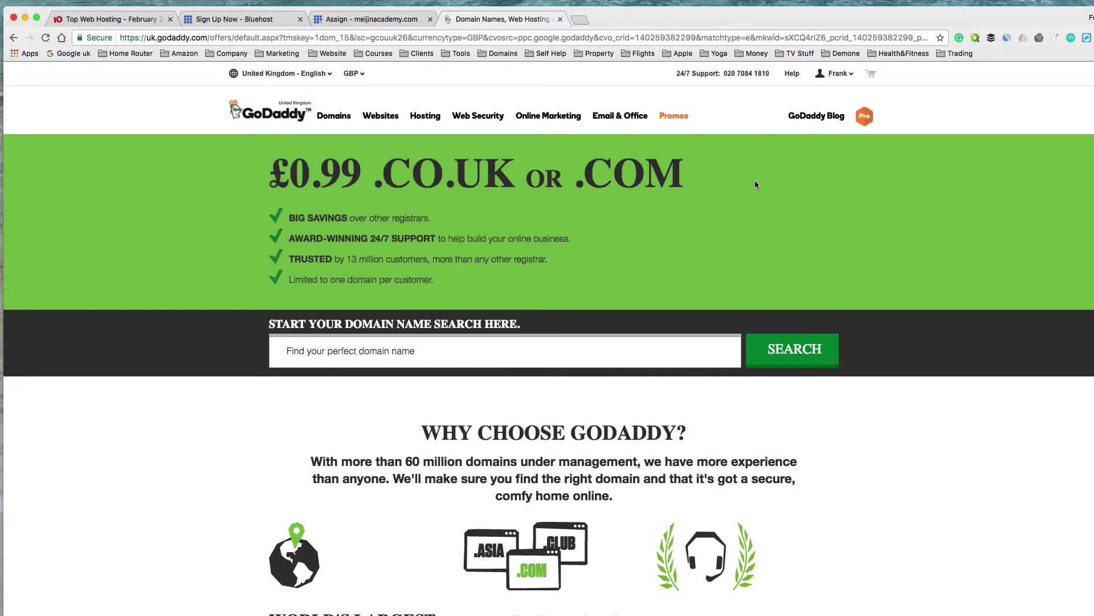
Go to the account's products, open domain management and show the domain details of KEENSENSEI.COM
{"action": "left_click", "coordinate": [834, 73]}
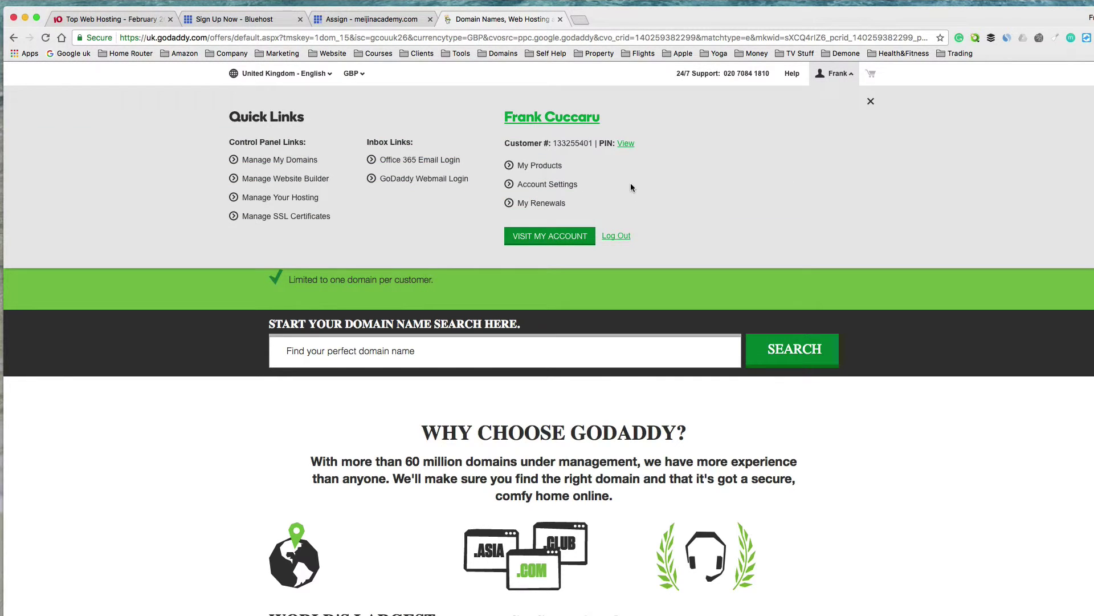
{"action": "left_click", "coordinate": [547, 166]}
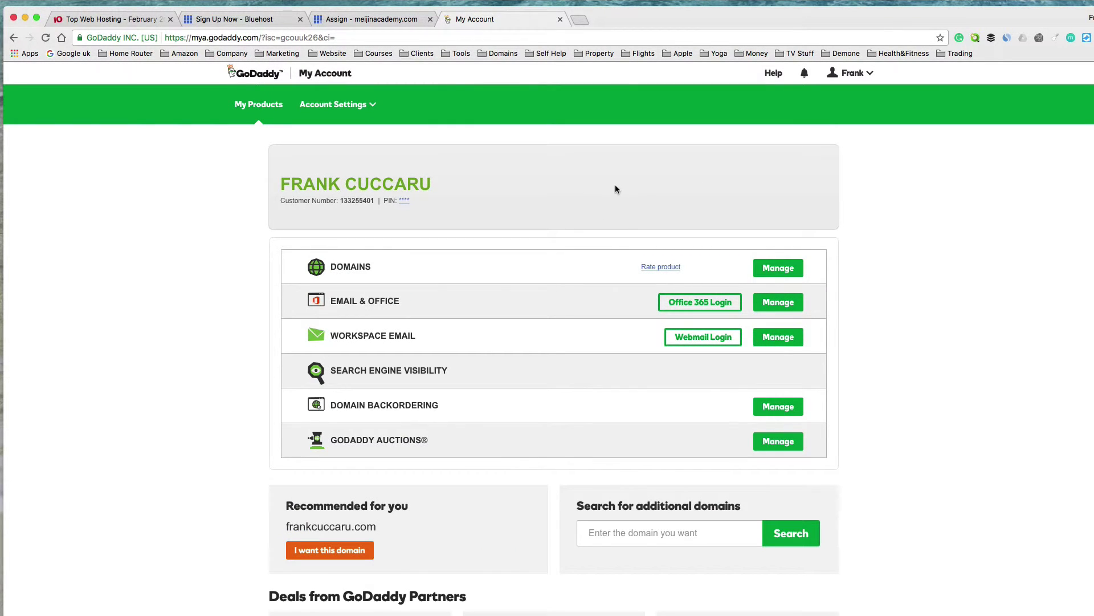
{"action": "left_click", "coordinate": [855, 74]}
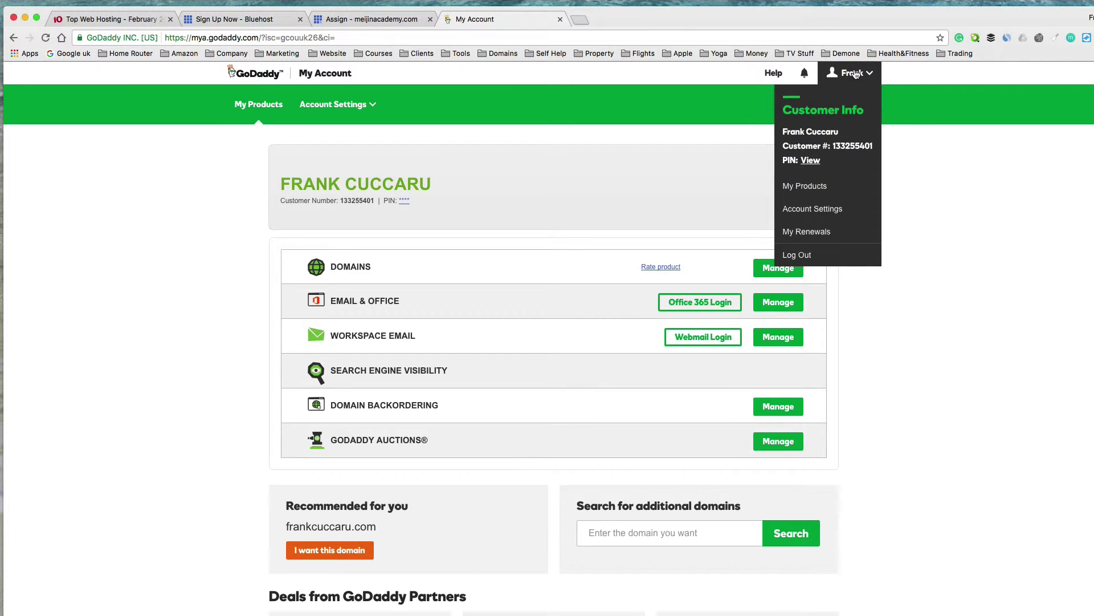
{"action": "left_click", "coordinate": [682, 185]}
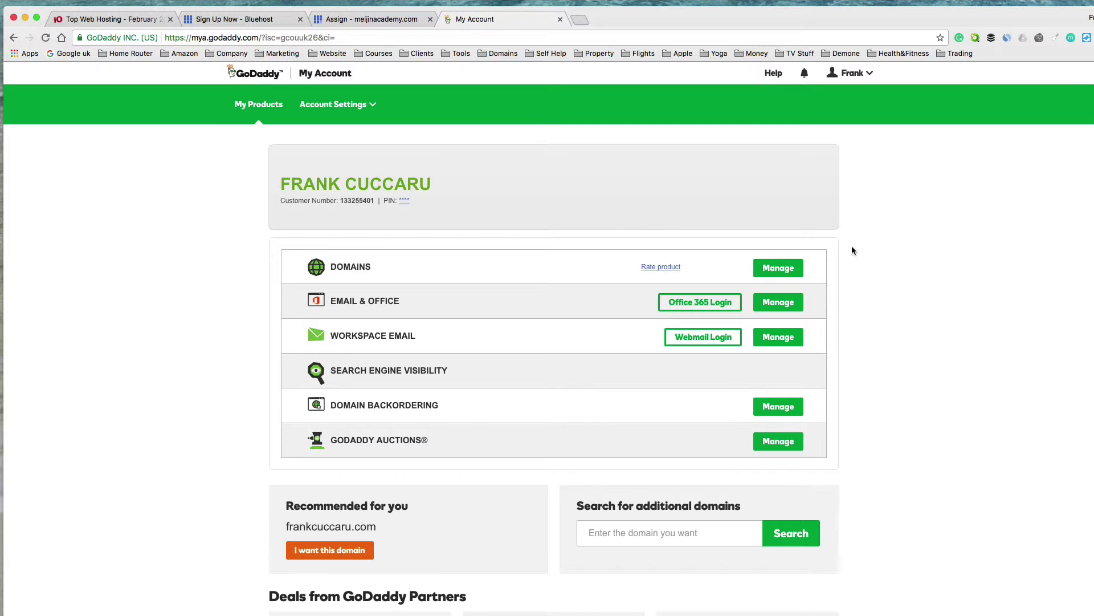
{"action": "left_click", "coordinate": [782, 270]}
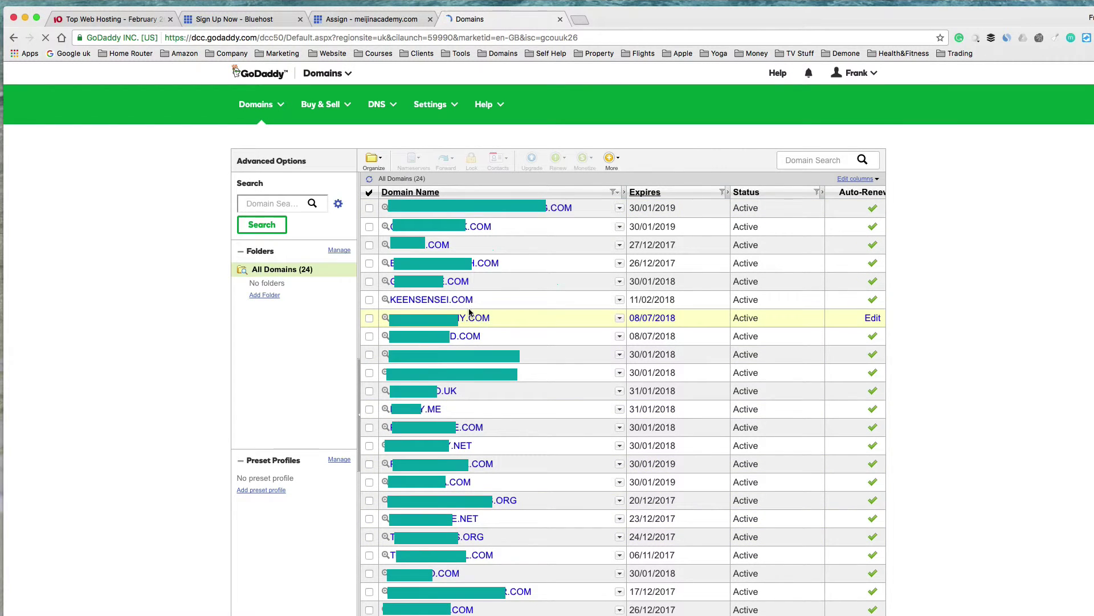
{"action": "left_click", "coordinate": [407, 300]}
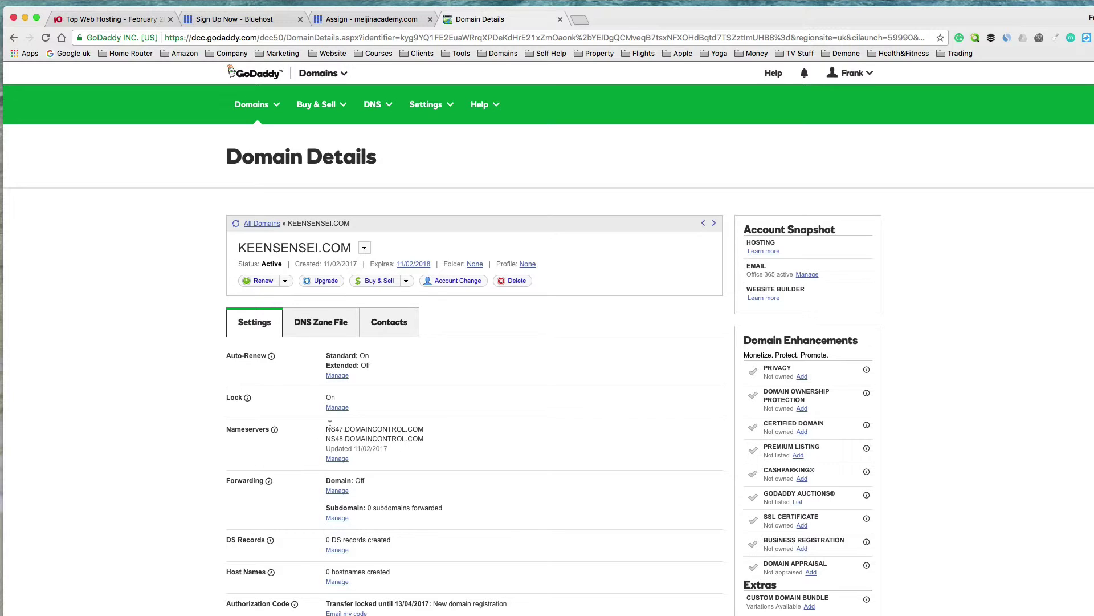
Open the nameserver settings of KEENSENSEI.COM, set the setup type to Custom and start adding nameservers
{"action": "left_click_drag", "start_coordinate": [327, 428], "coordinate": [437, 428]}
{"action": "left_click", "coordinate": [437, 429]}
{"action": "left_click", "coordinate": [337, 459]}
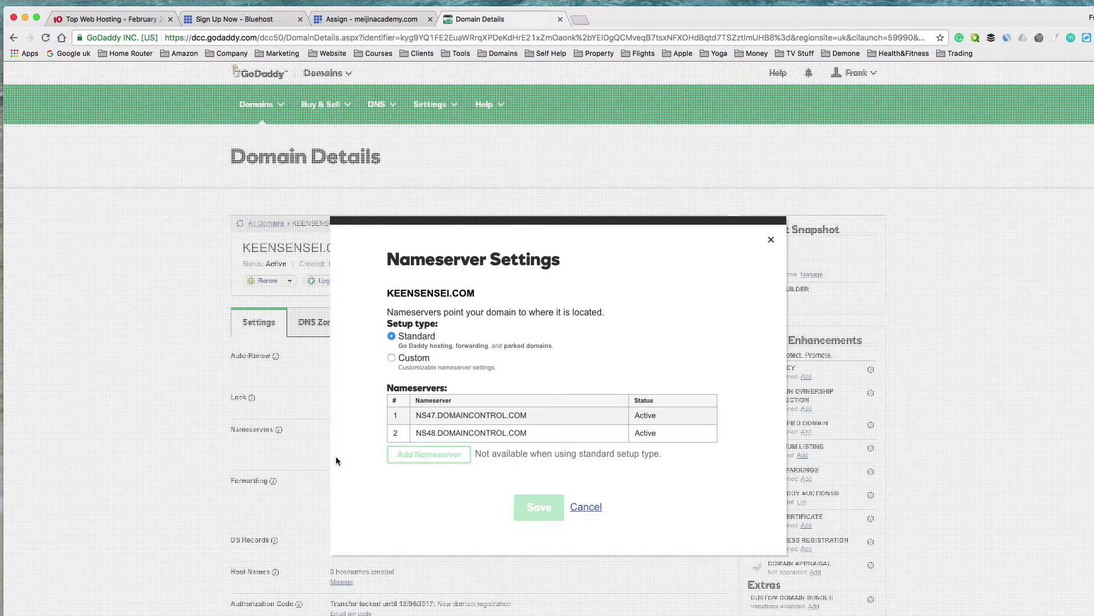
{"action": "left_click", "coordinate": [393, 357]}
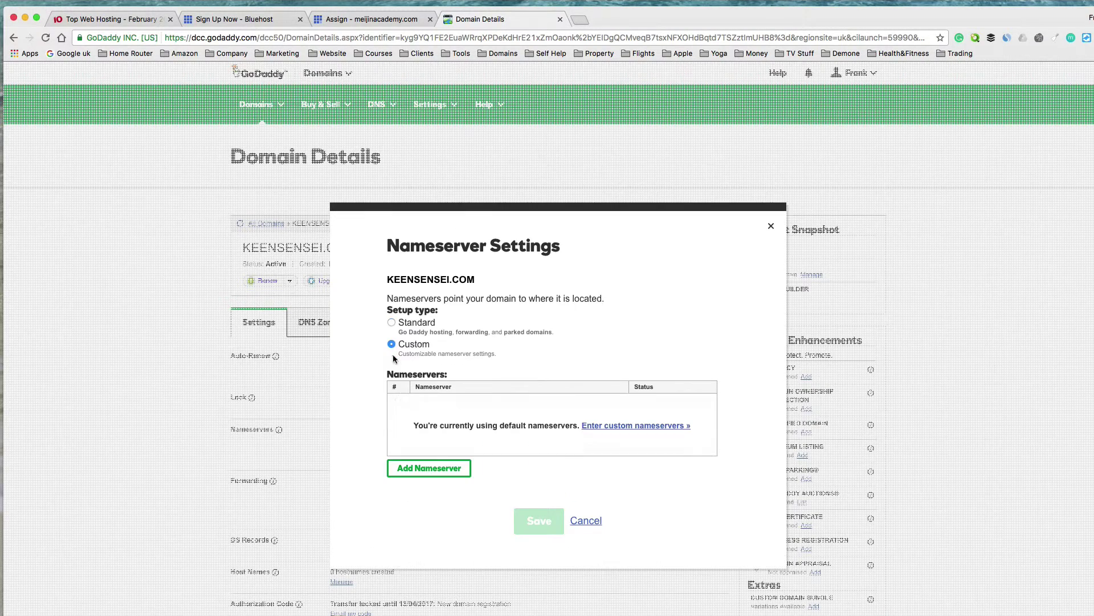
{"action": "left_click", "coordinate": [426, 472]}
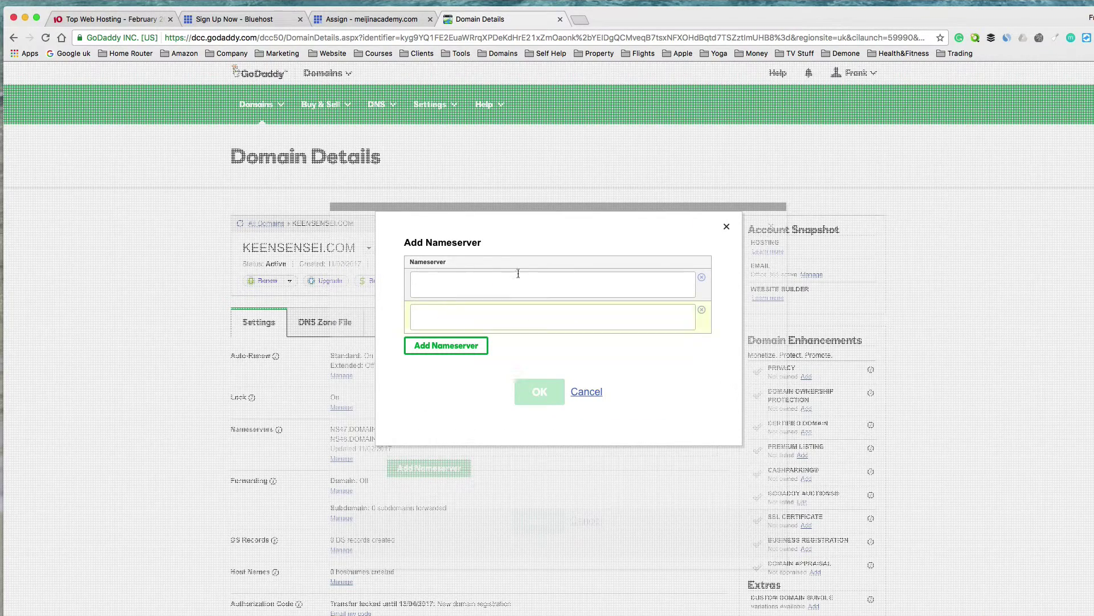
Paste the copied nameservers into the first entry, then cut out NS2.BLUEHOST.COM so that only NS1.BLUEHOST.COM remains, without comma or trailing space
{"action": "left_click", "coordinate": [425, 284]}
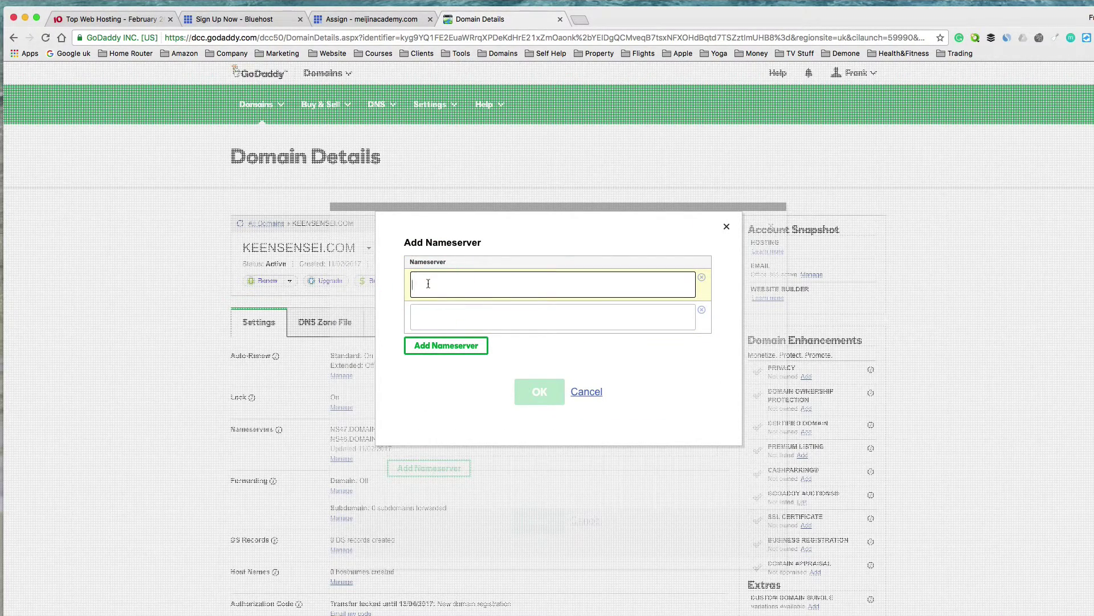
{"action": "right_click", "coordinate": [429, 283]}
{"action": "left_click", "coordinate": [452, 341]}
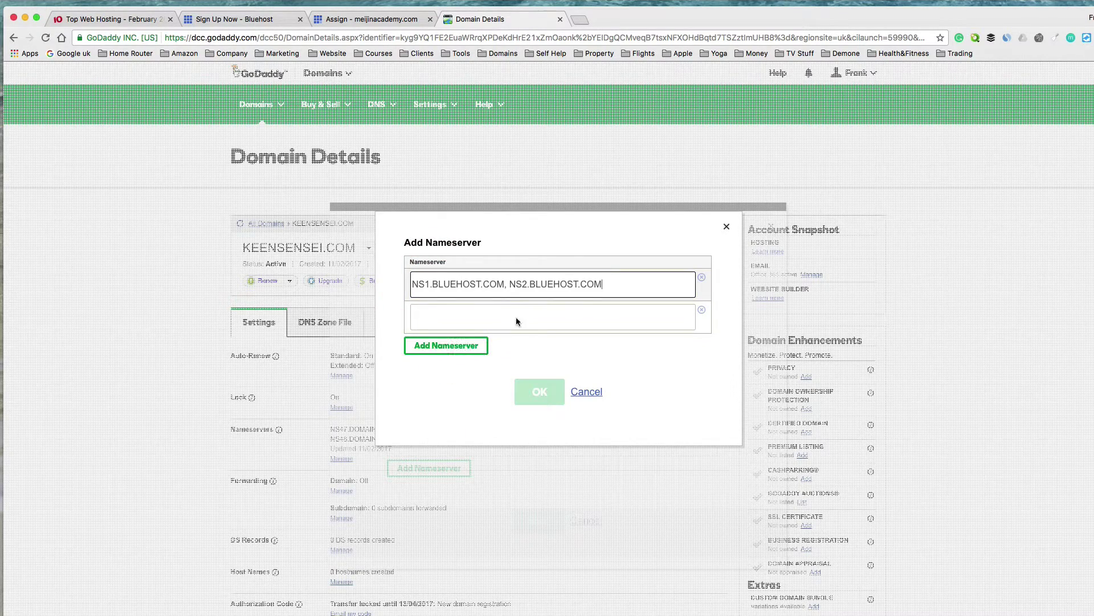
{"action": "left_click", "coordinate": [507, 285]}
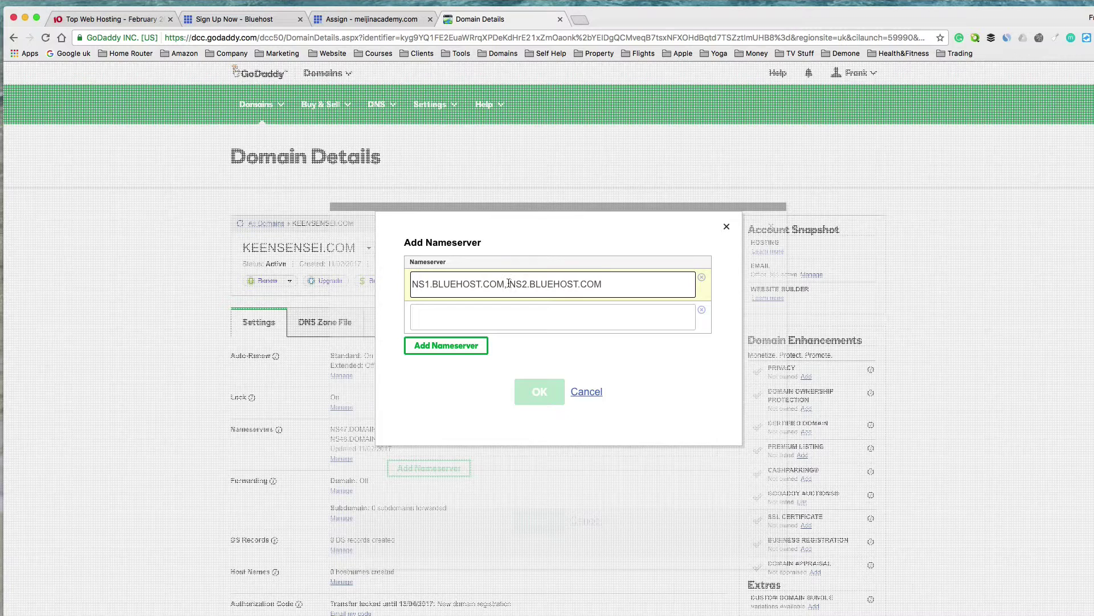
{"action": "key", "text": "BackSpace"}
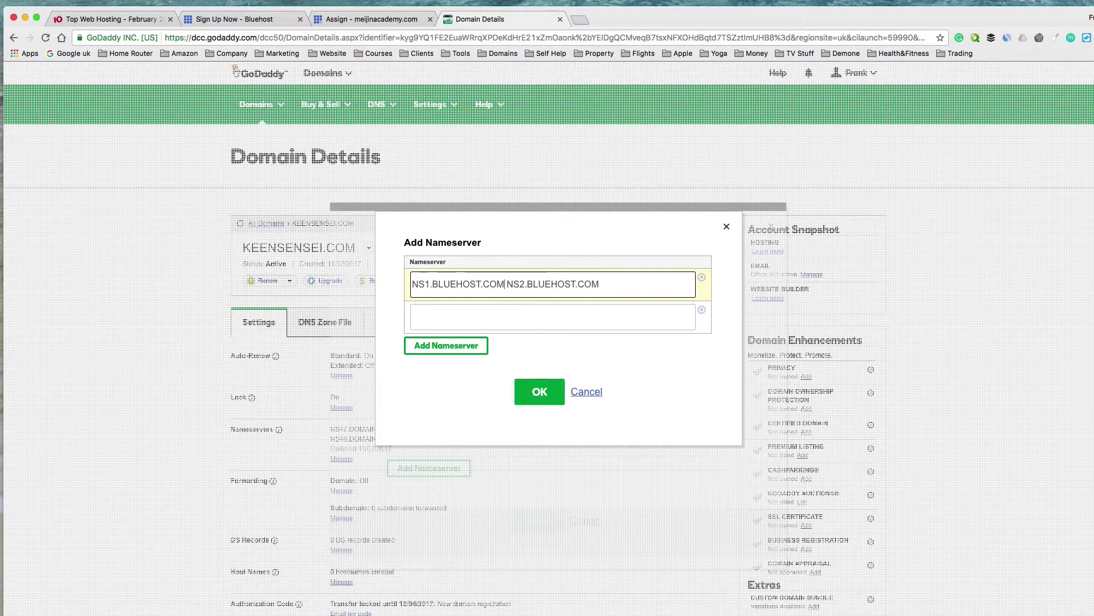
{"action": "left_click_drag", "start_coordinate": [508, 283], "coordinate": [605, 283]}
{"action": "right_click", "coordinate": [569, 282]}
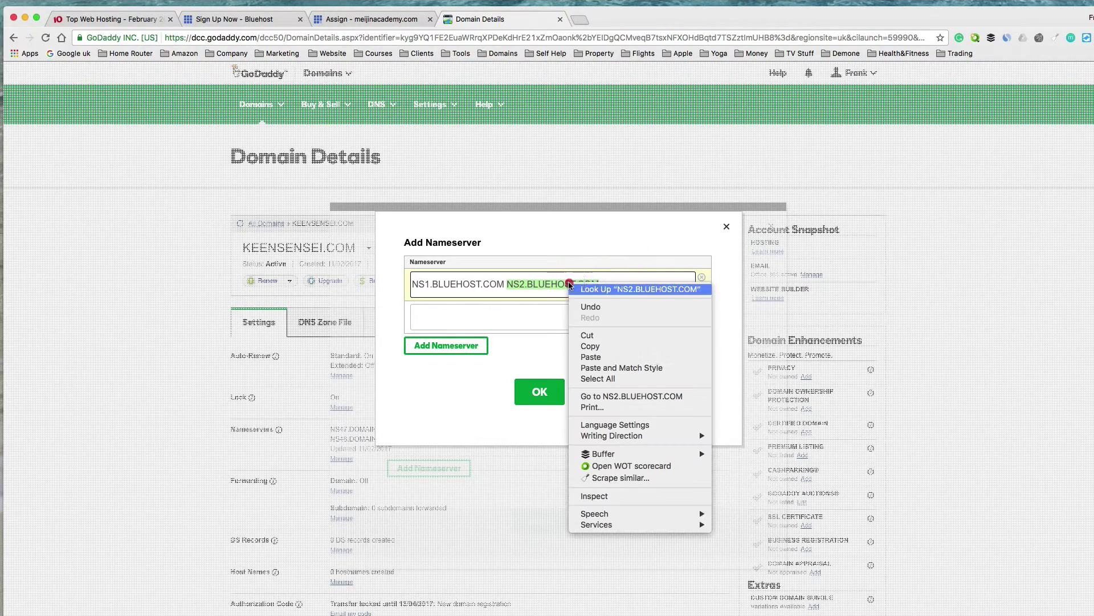
{"action": "left_click", "coordinate": [588, 336]}
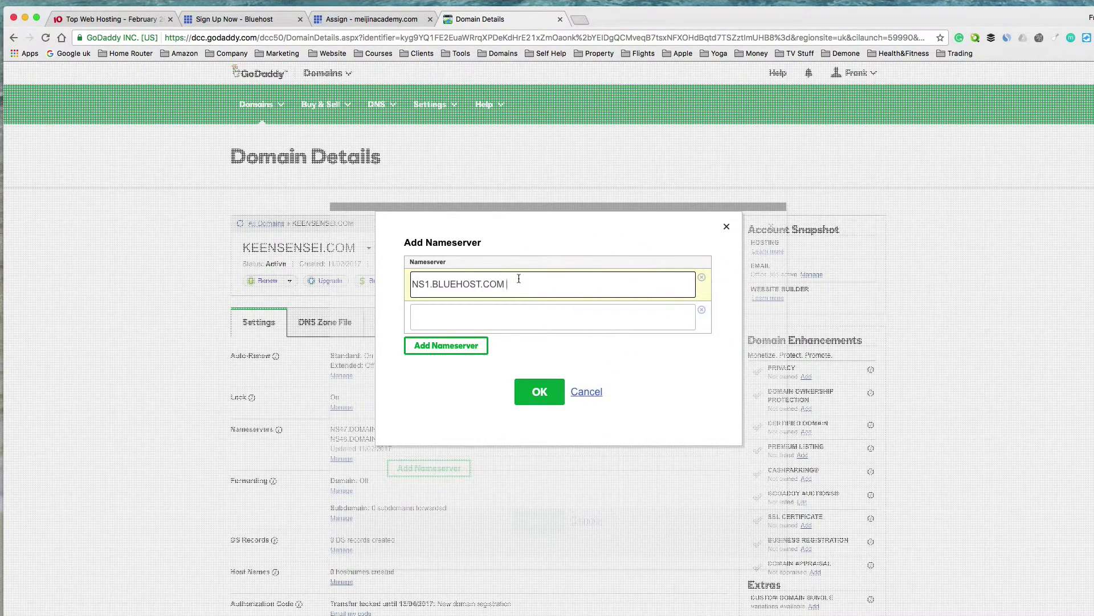
{"action": "key", "text": "BackSpace"}
Paste NS2.BLUEHOST.COM as the second nameserver entry
{"action": "left_click", "coordinate": [504, 311]}
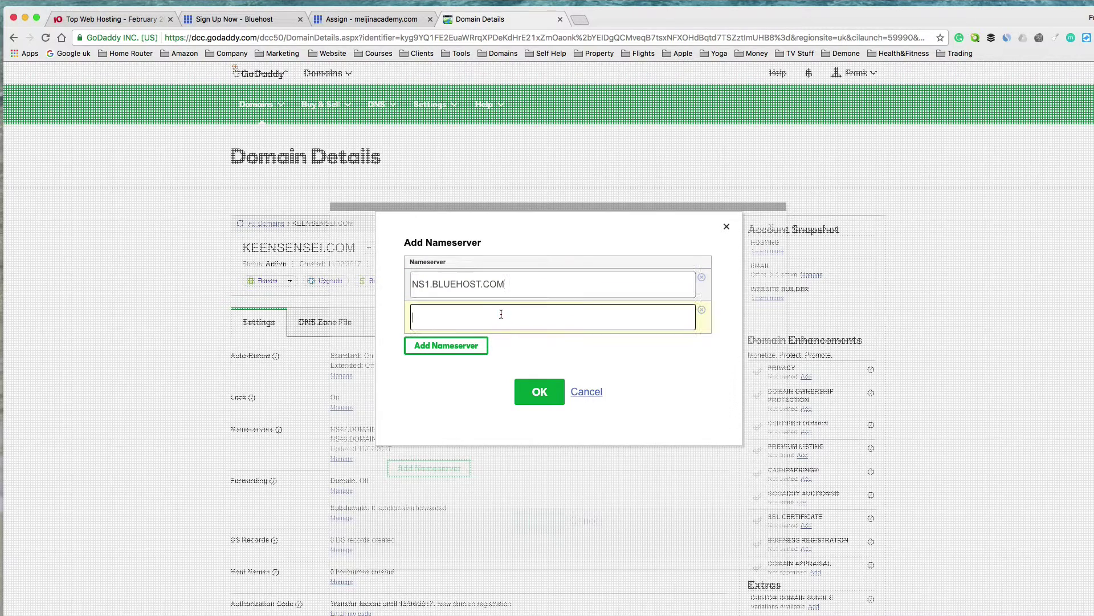
{"action": "right_click", "coordinate": [438, 317]}
{"action": "left_click", "coordinate": [445, 375]}
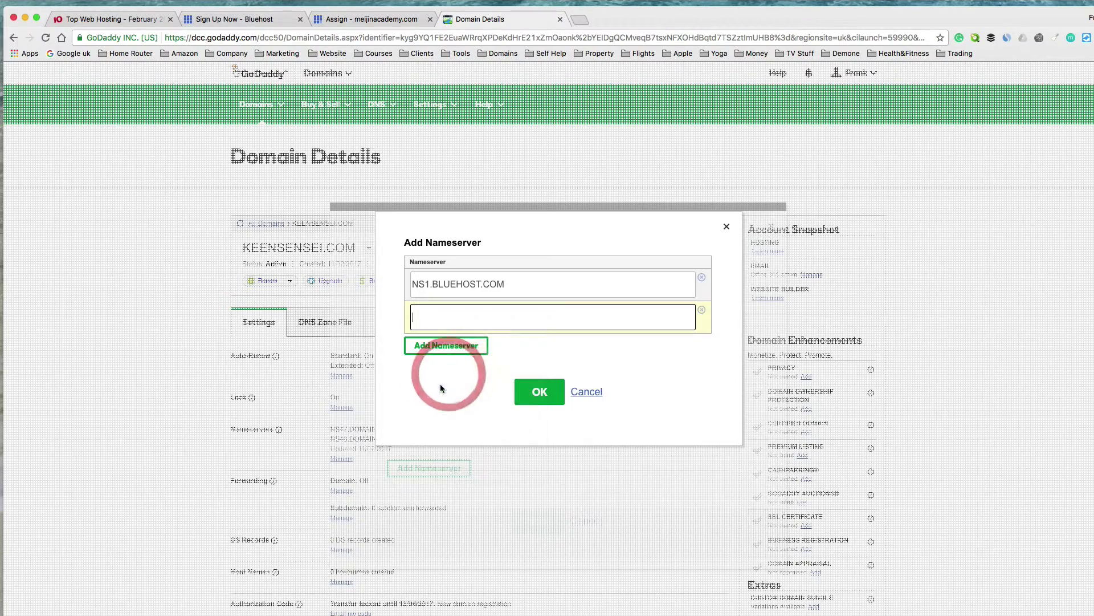
{"action": "left_click", "coordinate": [517, 314]}
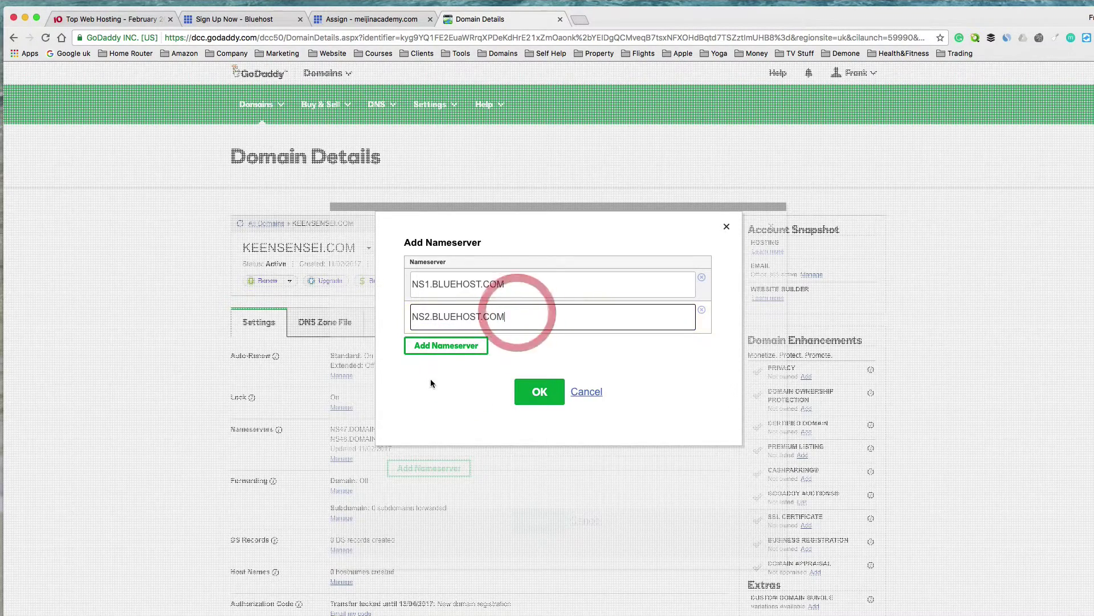
Confirm both nameserver entries, save the custom nameserver settings for KEENSENSEI.COM and reload the domain details
{"action": "left_click", "coordinate": [529, 395]}
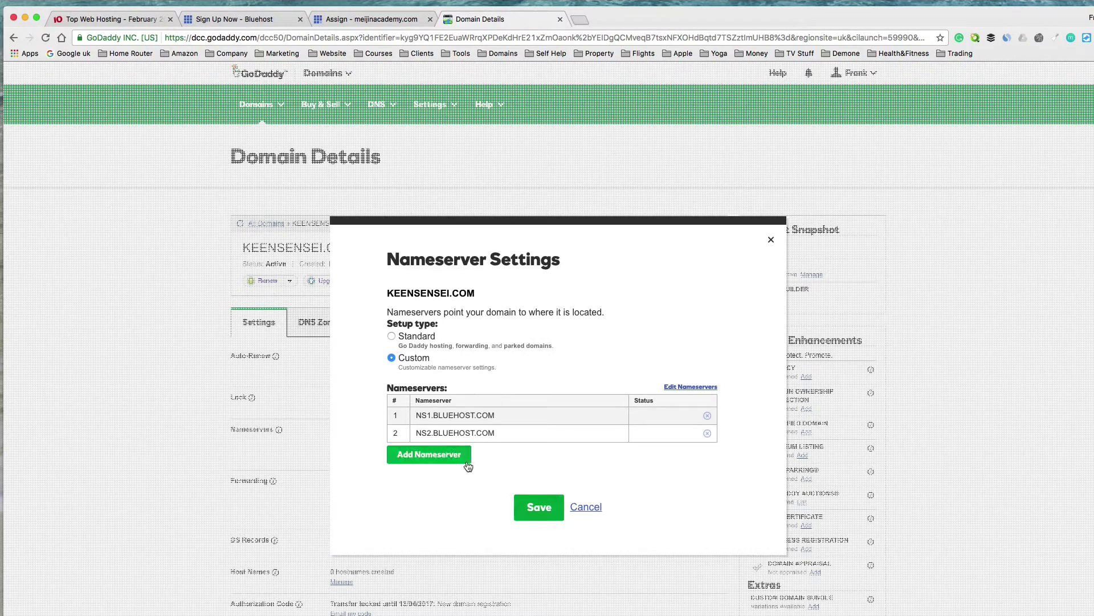
{"action": "left_click", "coordinate": [539, 509]}
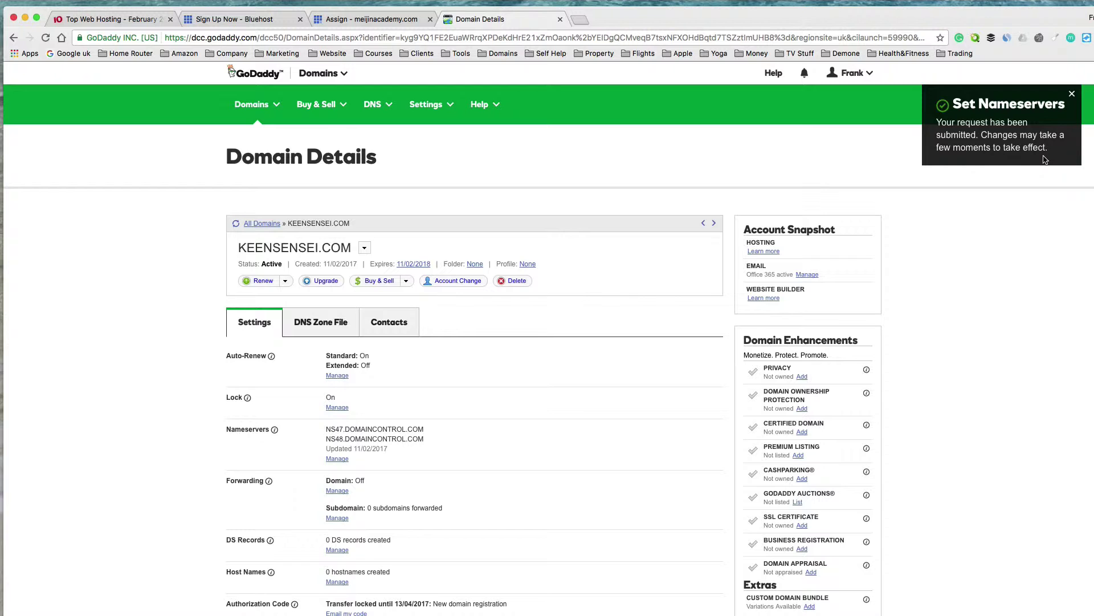
{"action": "left_click", "coordinate": [46, 39]}
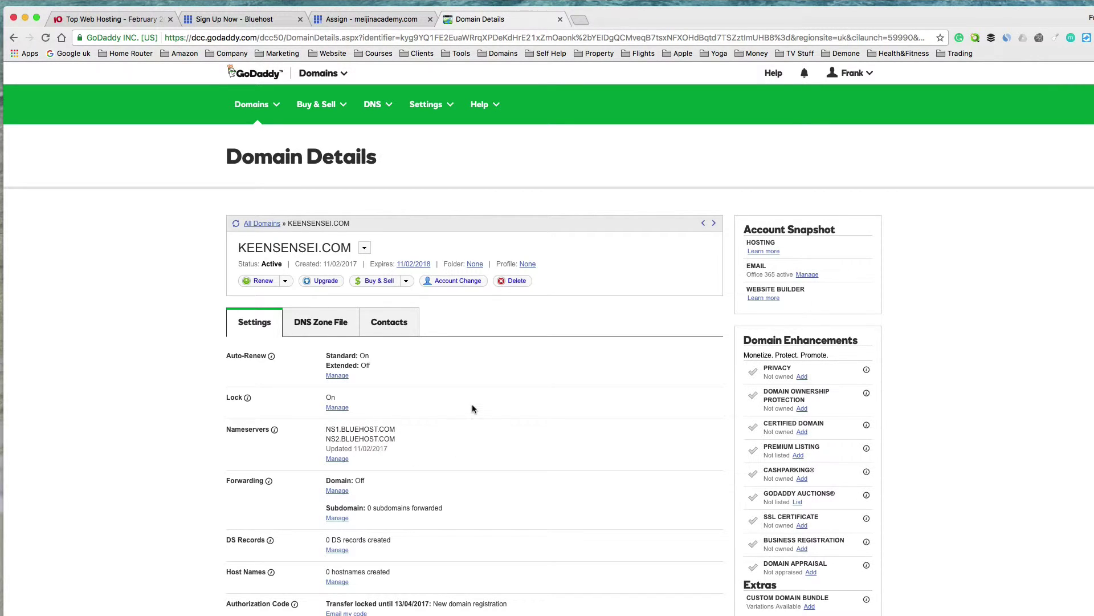
Return to the Bluehost domain assignment page and choose to create a new directory for the addon domain
{"action": "left_click", "coordinate": [375, 19]}
{"action": "scroll", "coordinate": [217, 329], "scroll_direction": "down", "scroll_amount": 3}
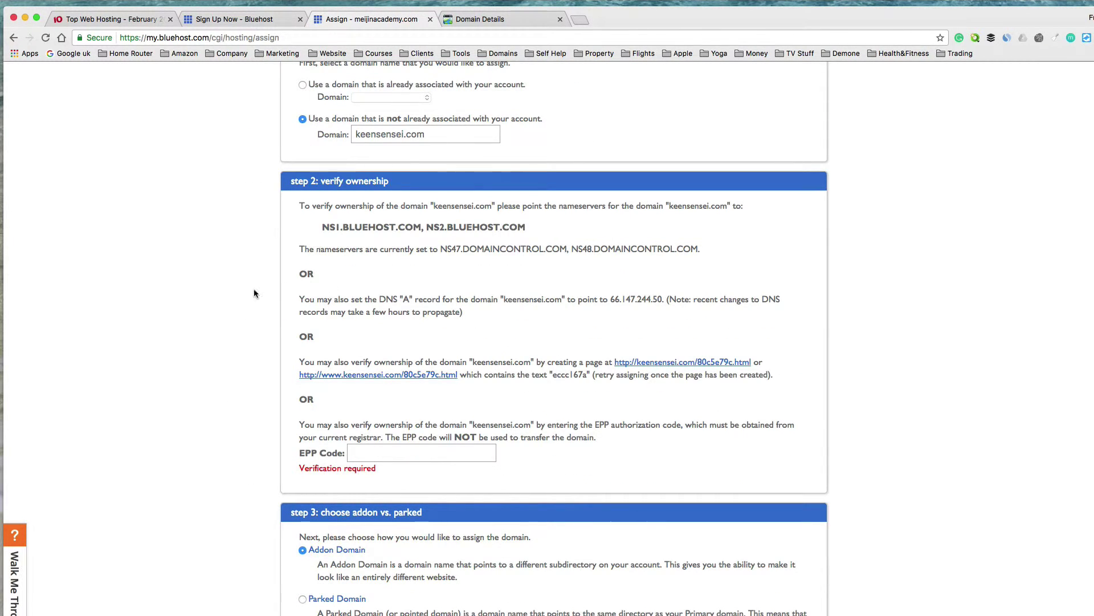
{"action": "scroll", "coordinate": [254, 293], "scroll_direction": "down", "scroll_amount": 5}
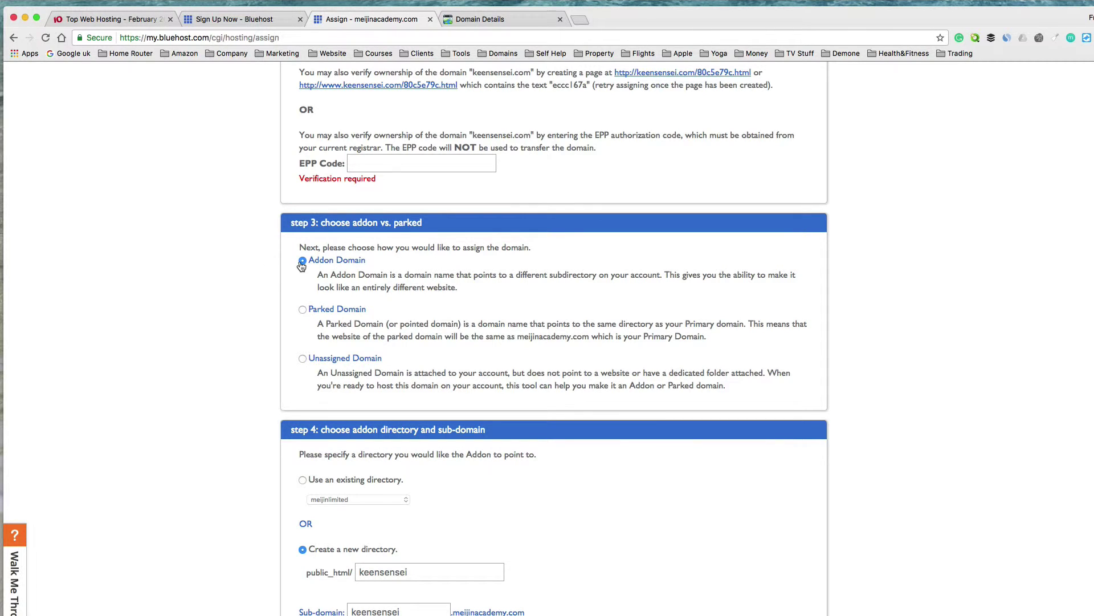
{"action": "scroll", "coordinate": [348, 268], "scroll_direction": "down", "scroll_amount": 3}
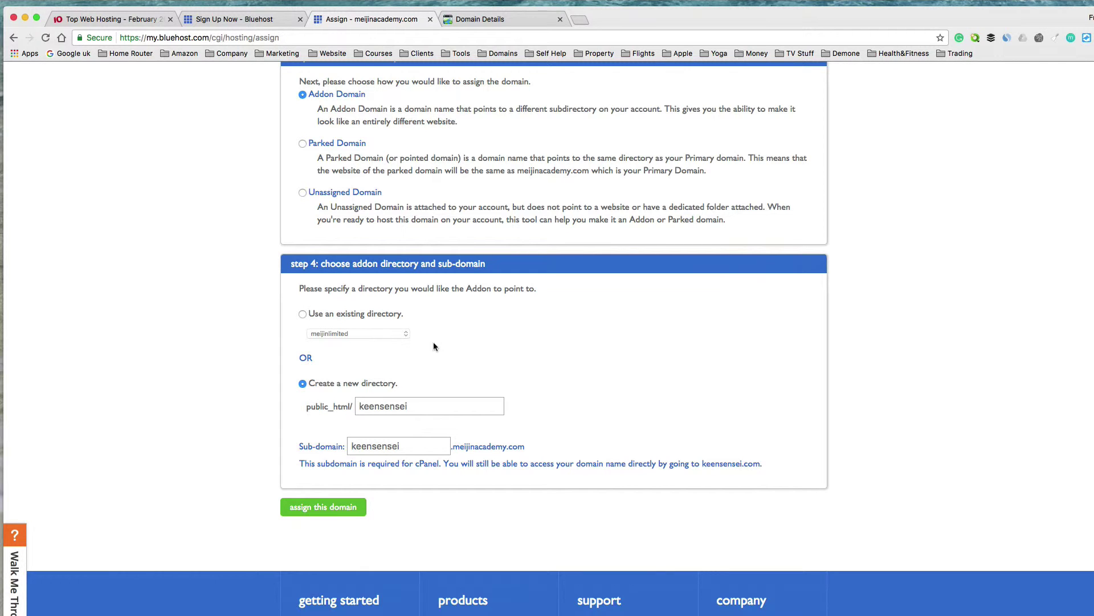
{"action": "left_click", "coordinate": [386, 333]}
{"action": "left_click", "coordinate": [303, 384]}
{"action": "left_click", "coordinate": [304, 386]}
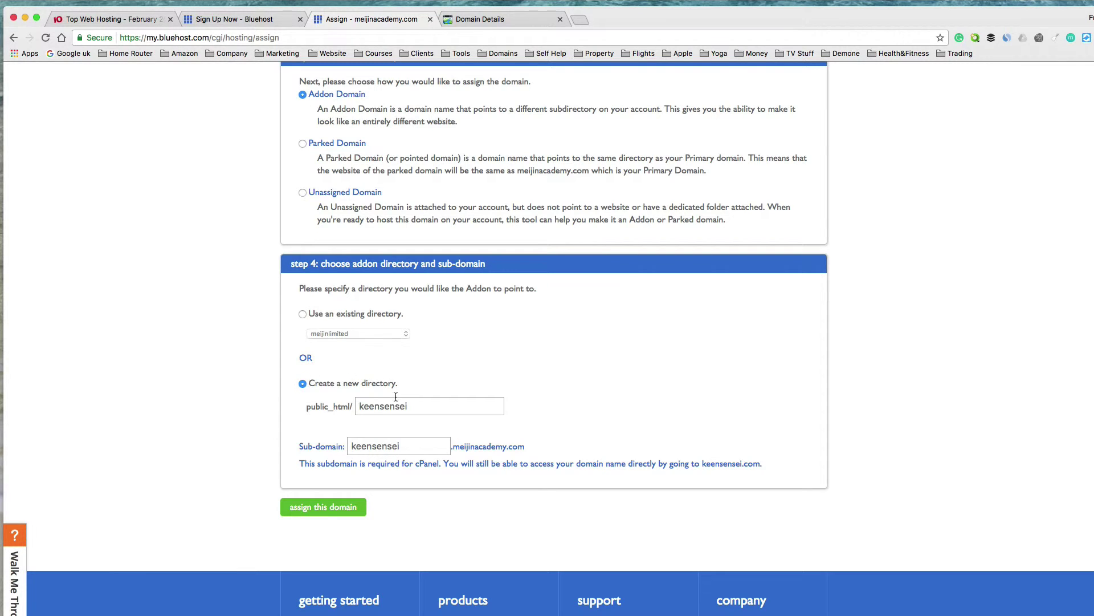
Try to assign keensensei.com as an addon domain, with public_html/keensensei as its directory and keensensei as its sub-domain
{"action": "left_click", "coordinate": [378, 405]}
{"action": "left_click", "coordinate": [410, 406]}
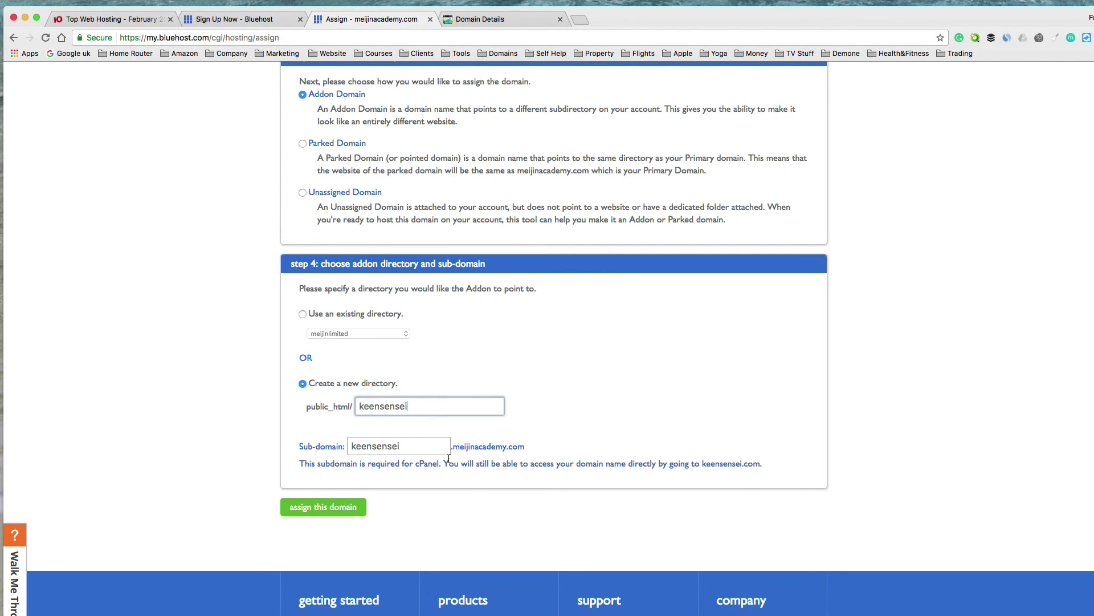
{"action": "left_click", "coordinate": [328, 508]}
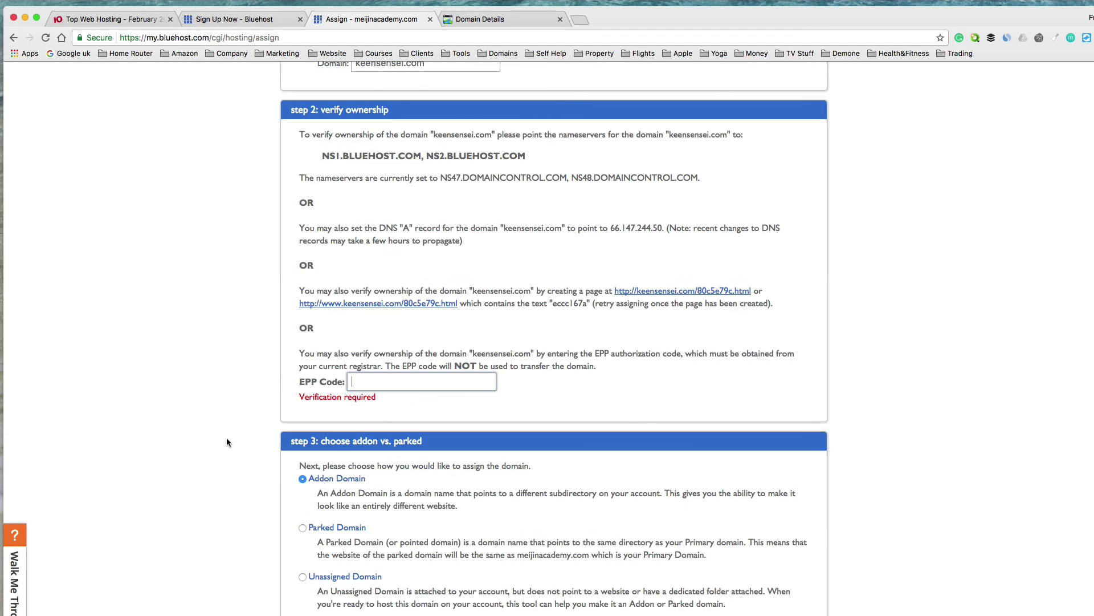